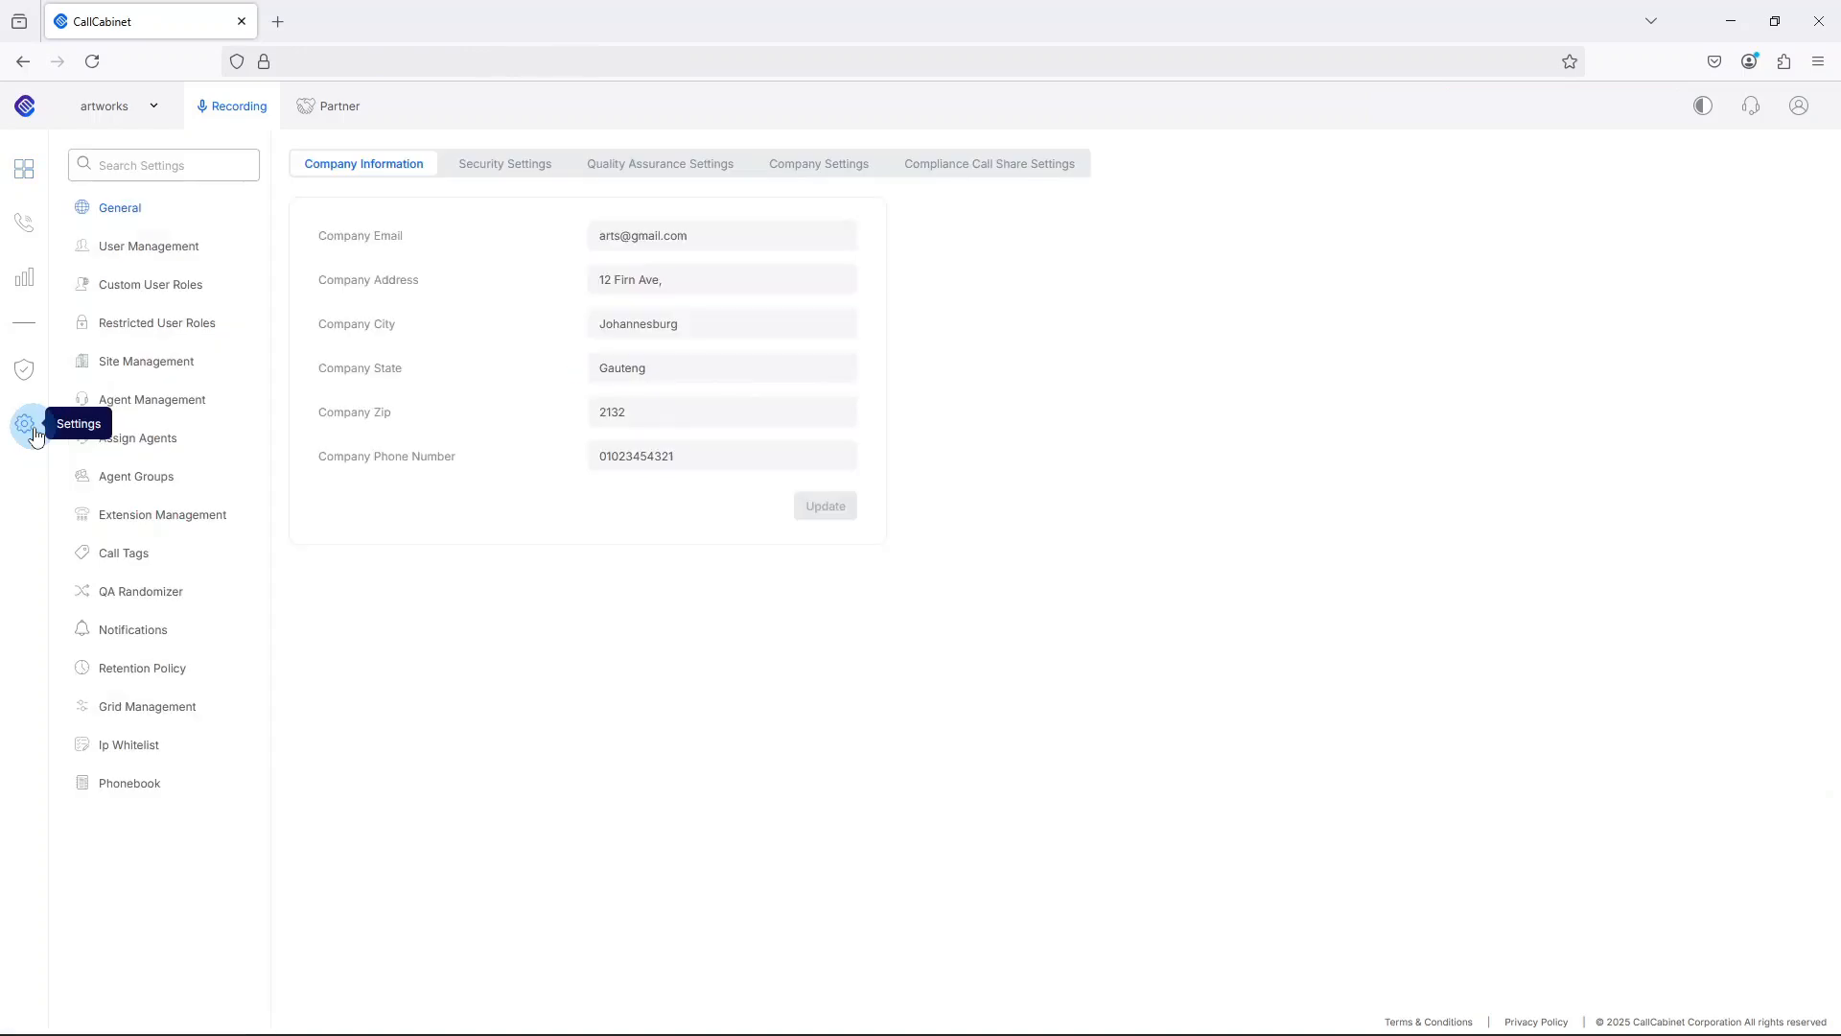
Examine the permissions of the Restricted User role in the custom user roles settings.
click(151, 288)
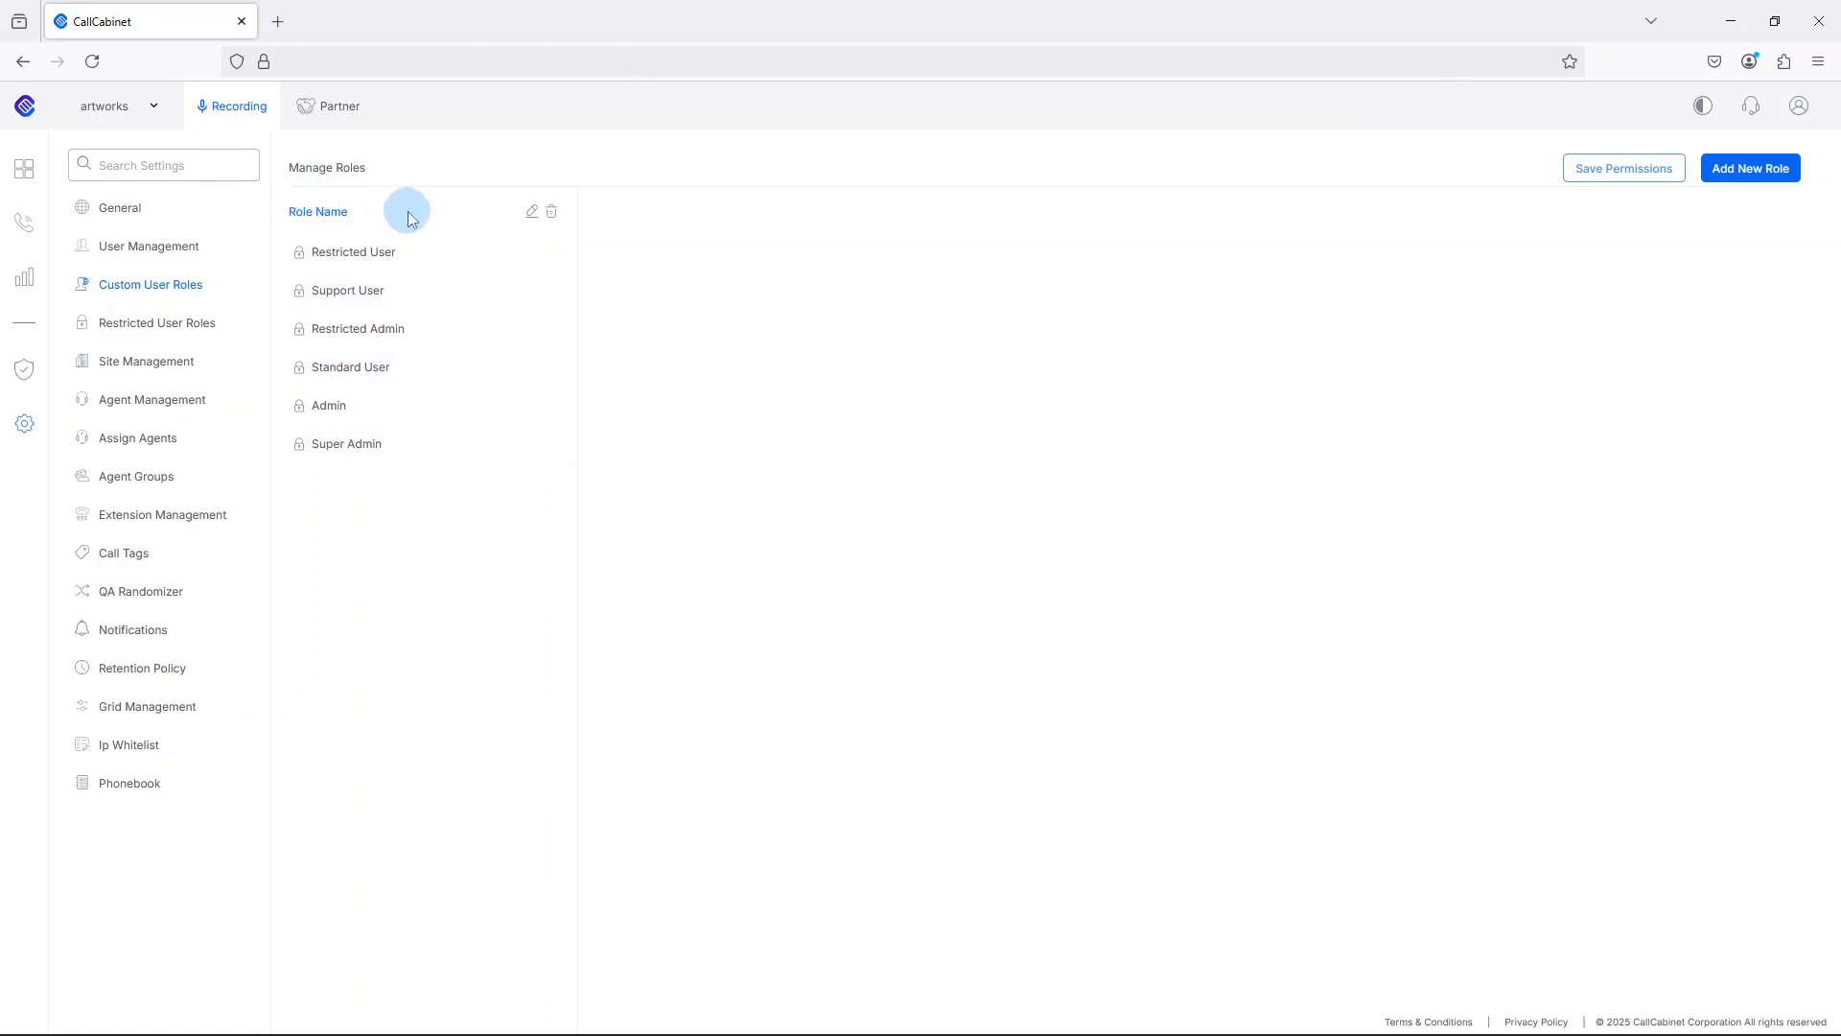
click(349, 249)
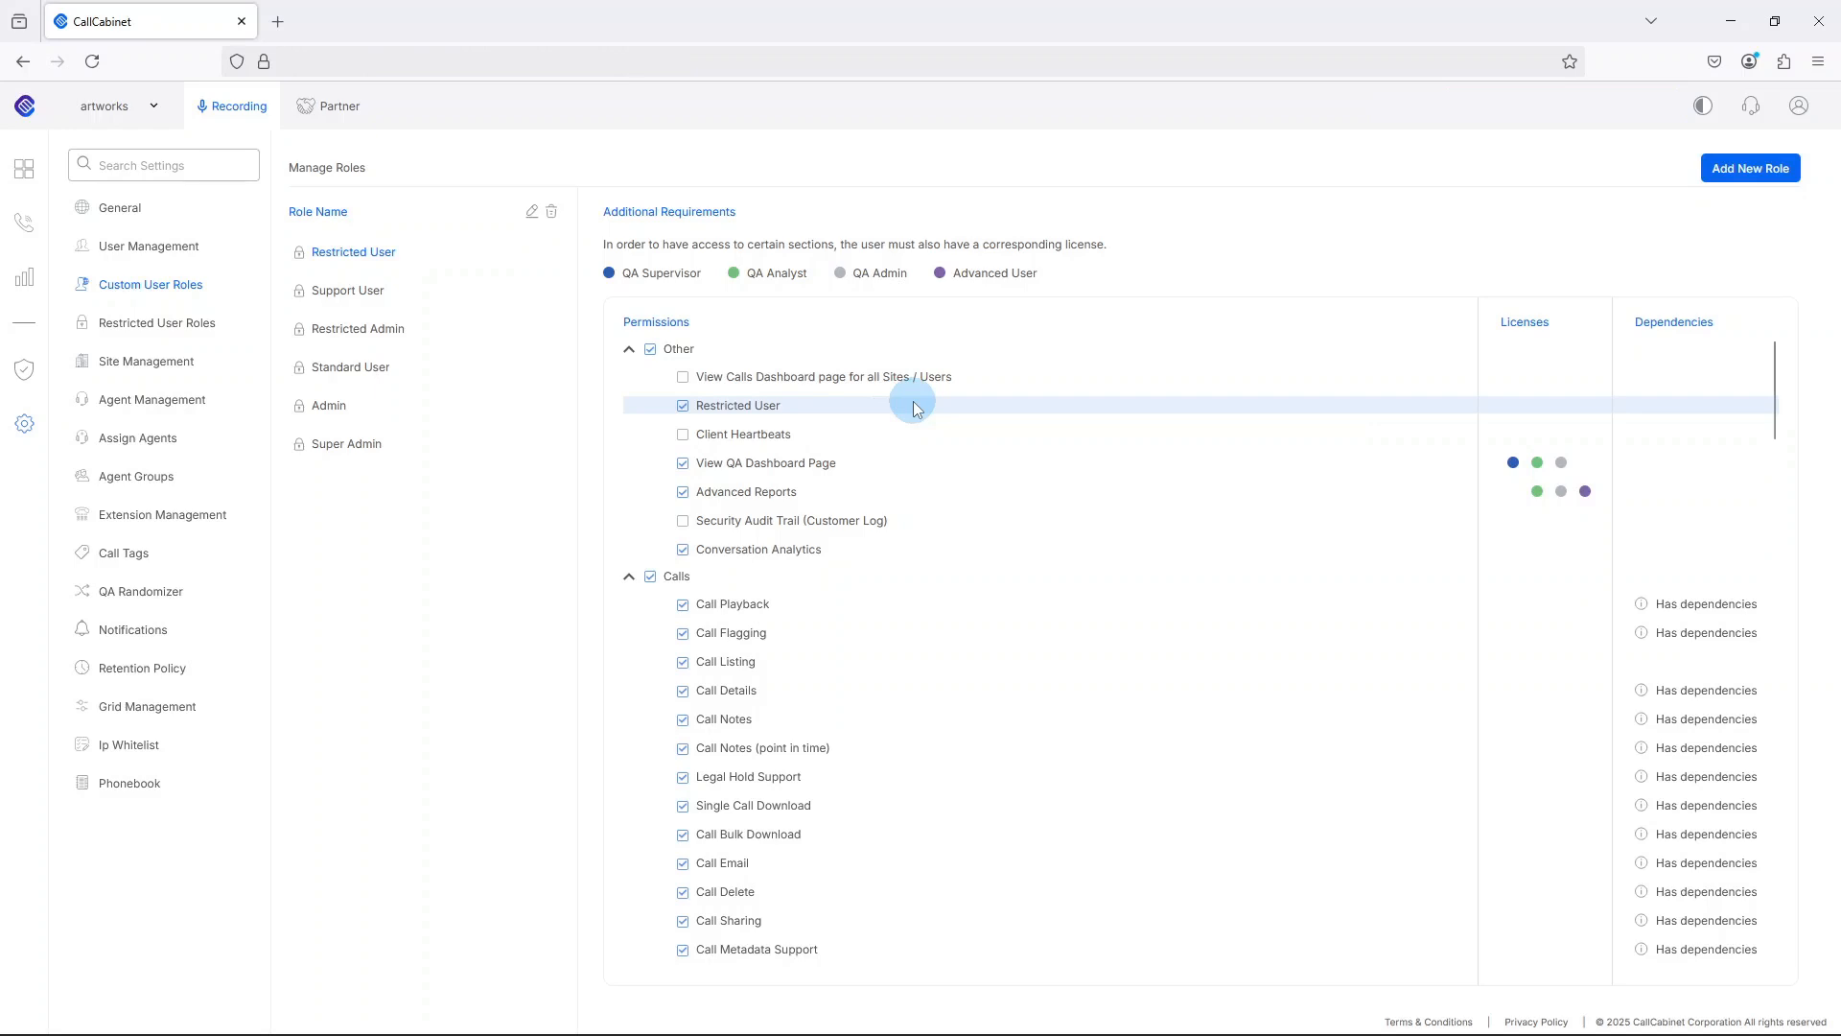
scroll(913, 411, down, 3)
scroll(911, 429, down, 7)
scroll(911, 429, down, 1)
scroll(912, 429, up, 10)
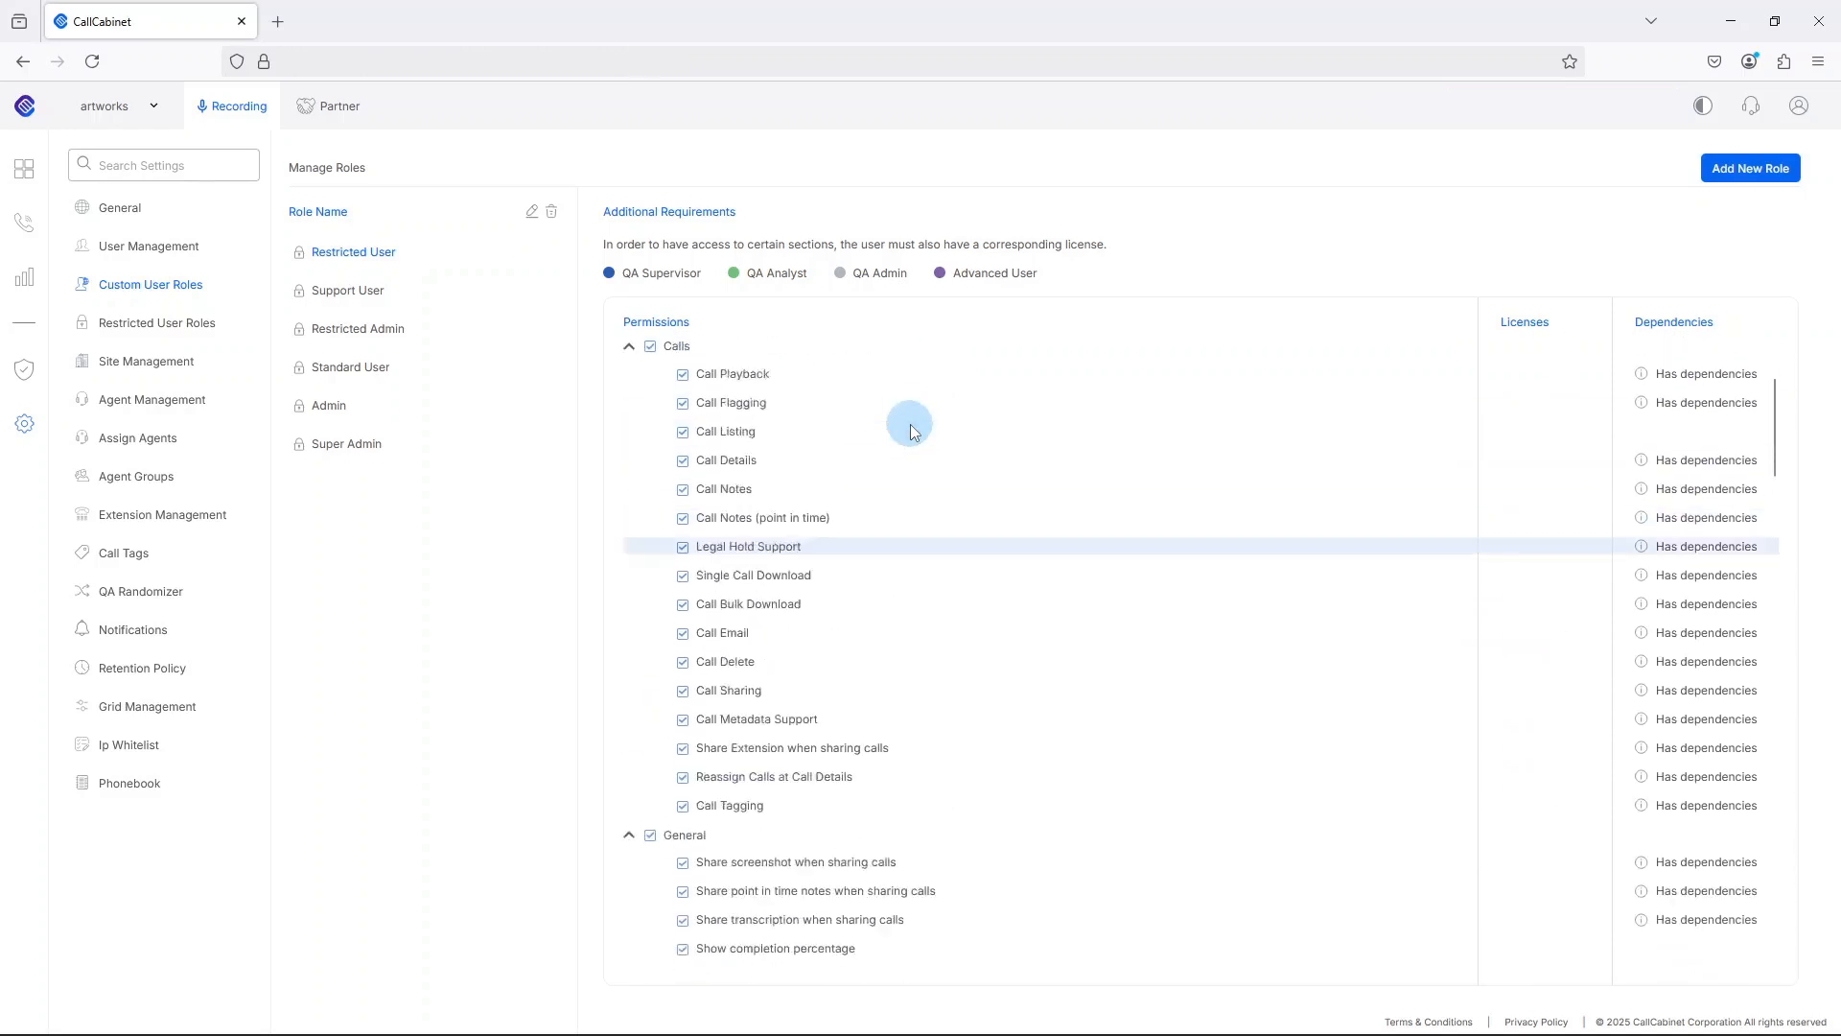
scroll(911, 429, up, 3)
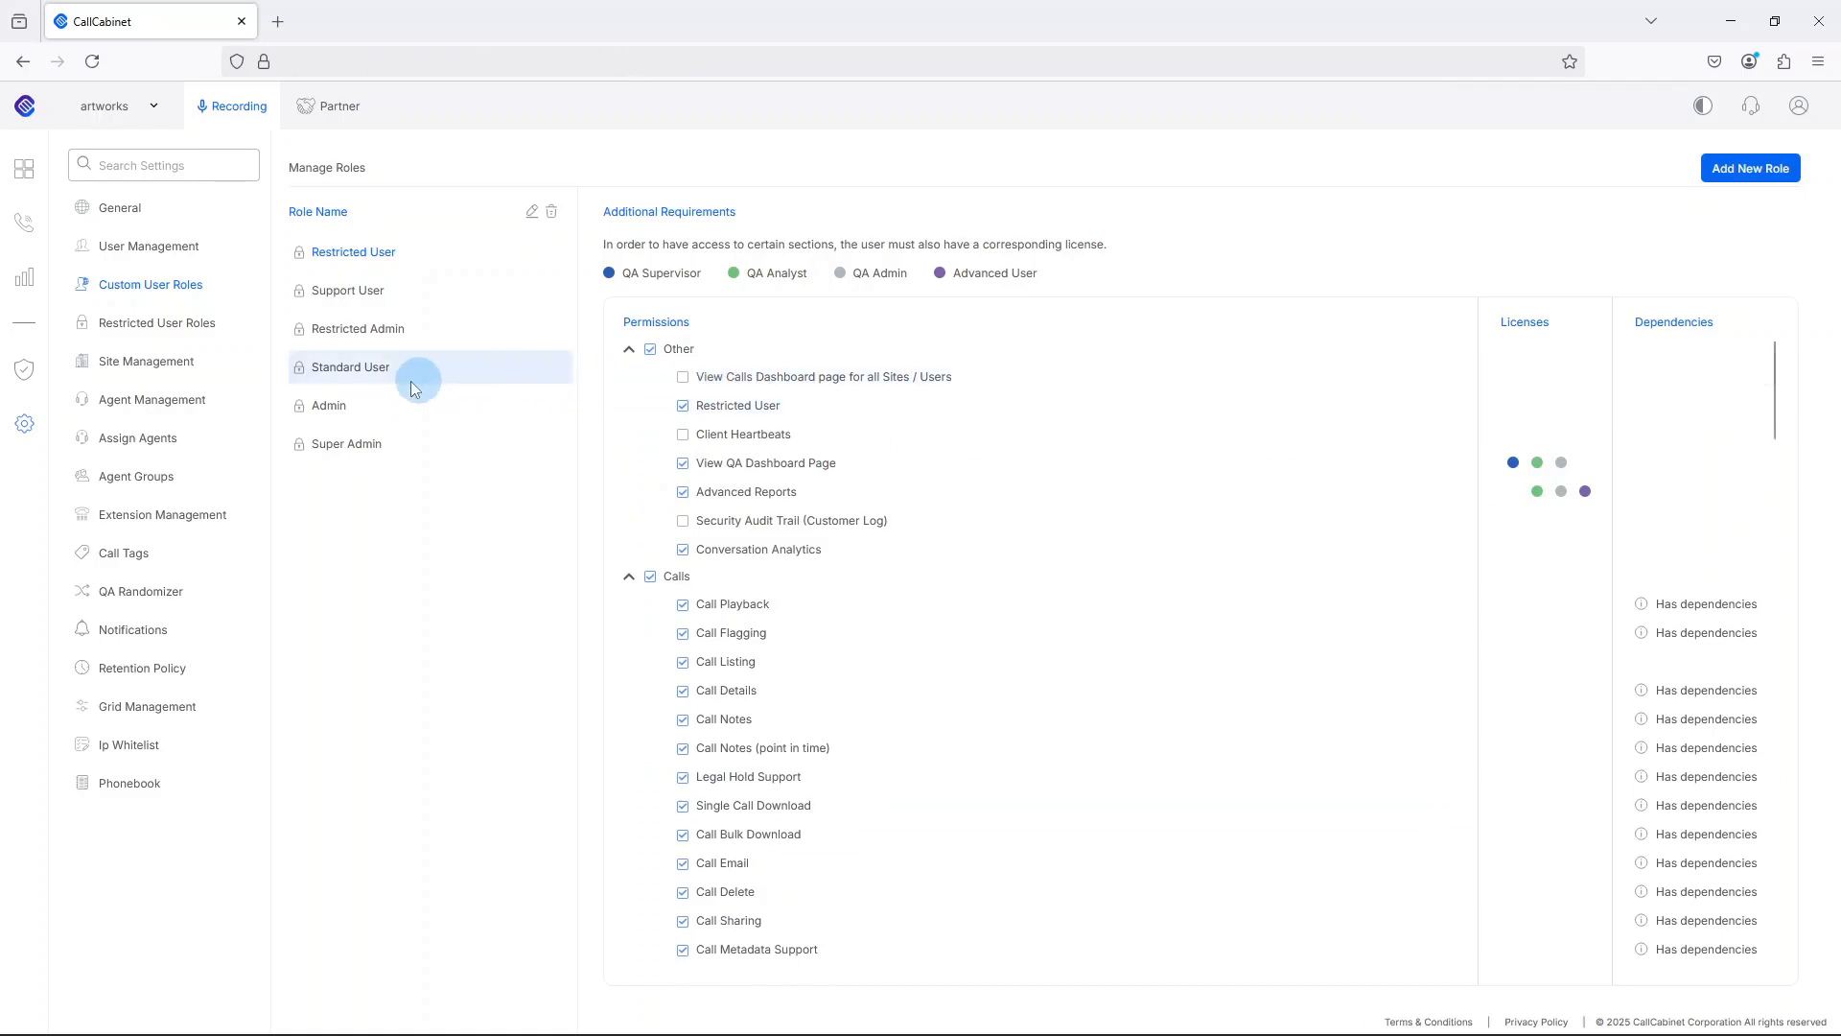
Examine the permissions of the Restricted Admin role, from call permissions down to site, user and agent management.
click(368, 331)
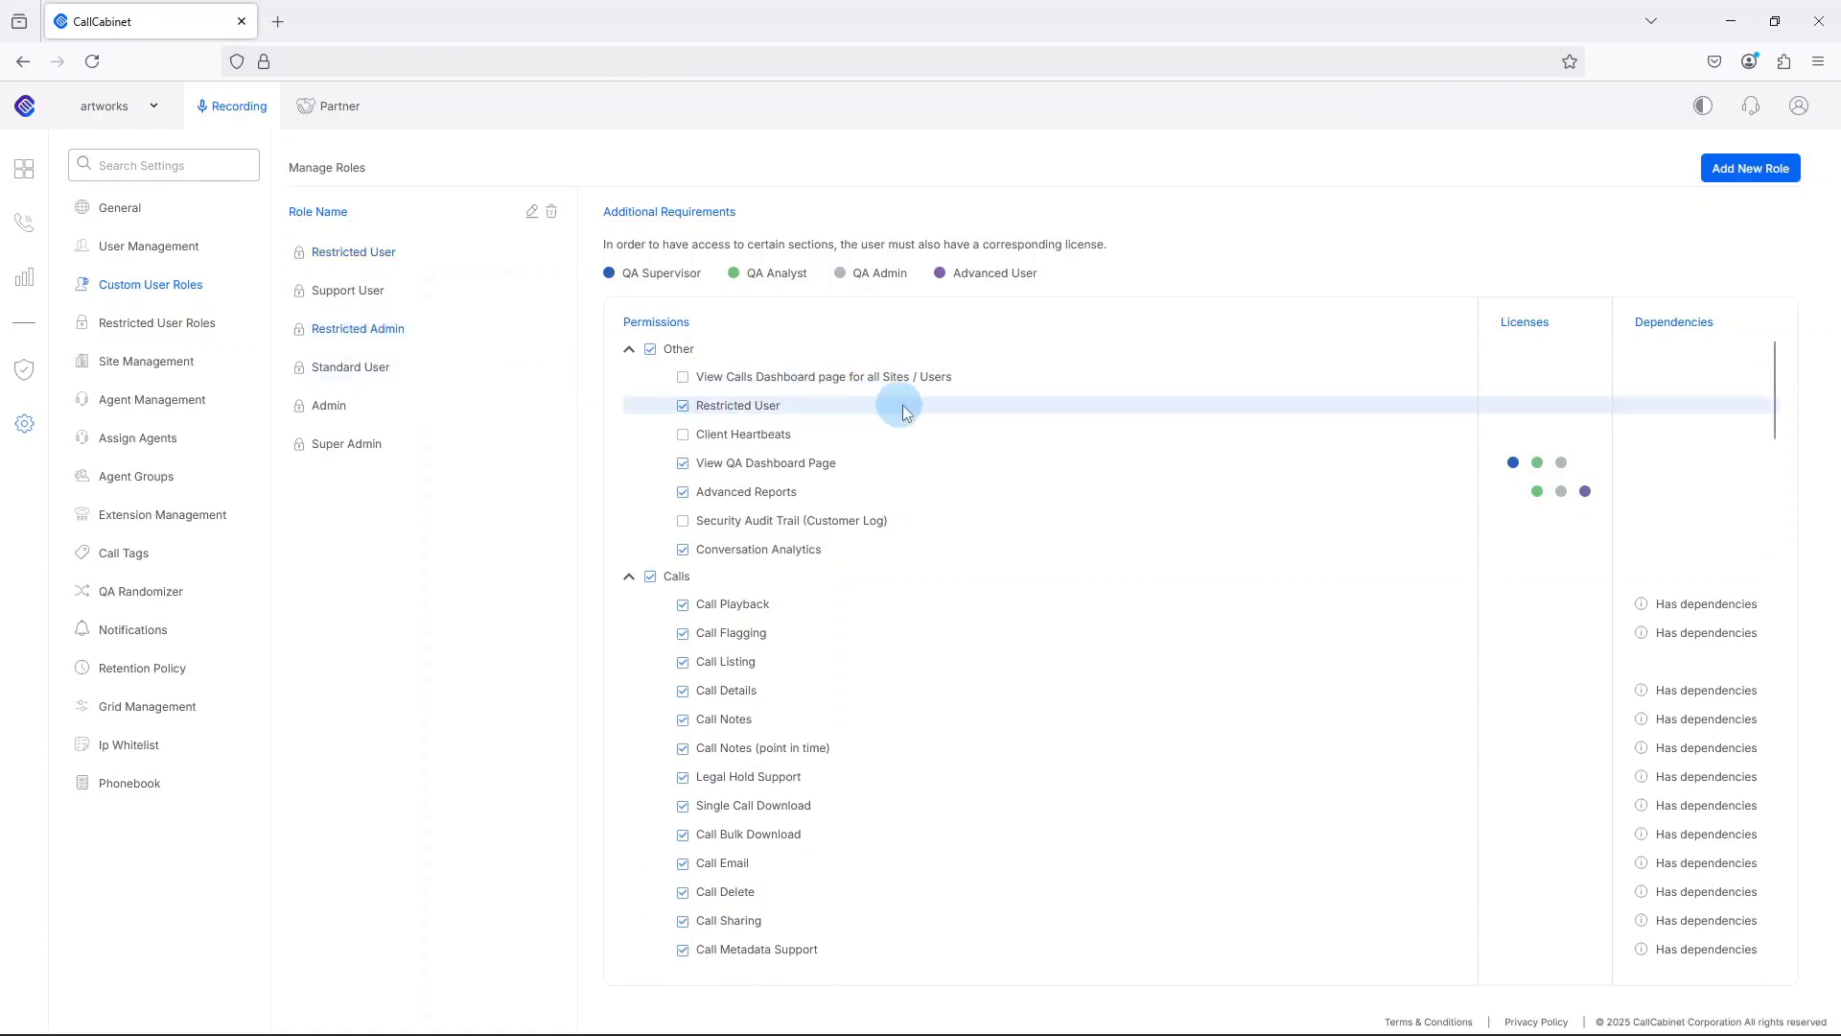
mouse_move(1110, 405)
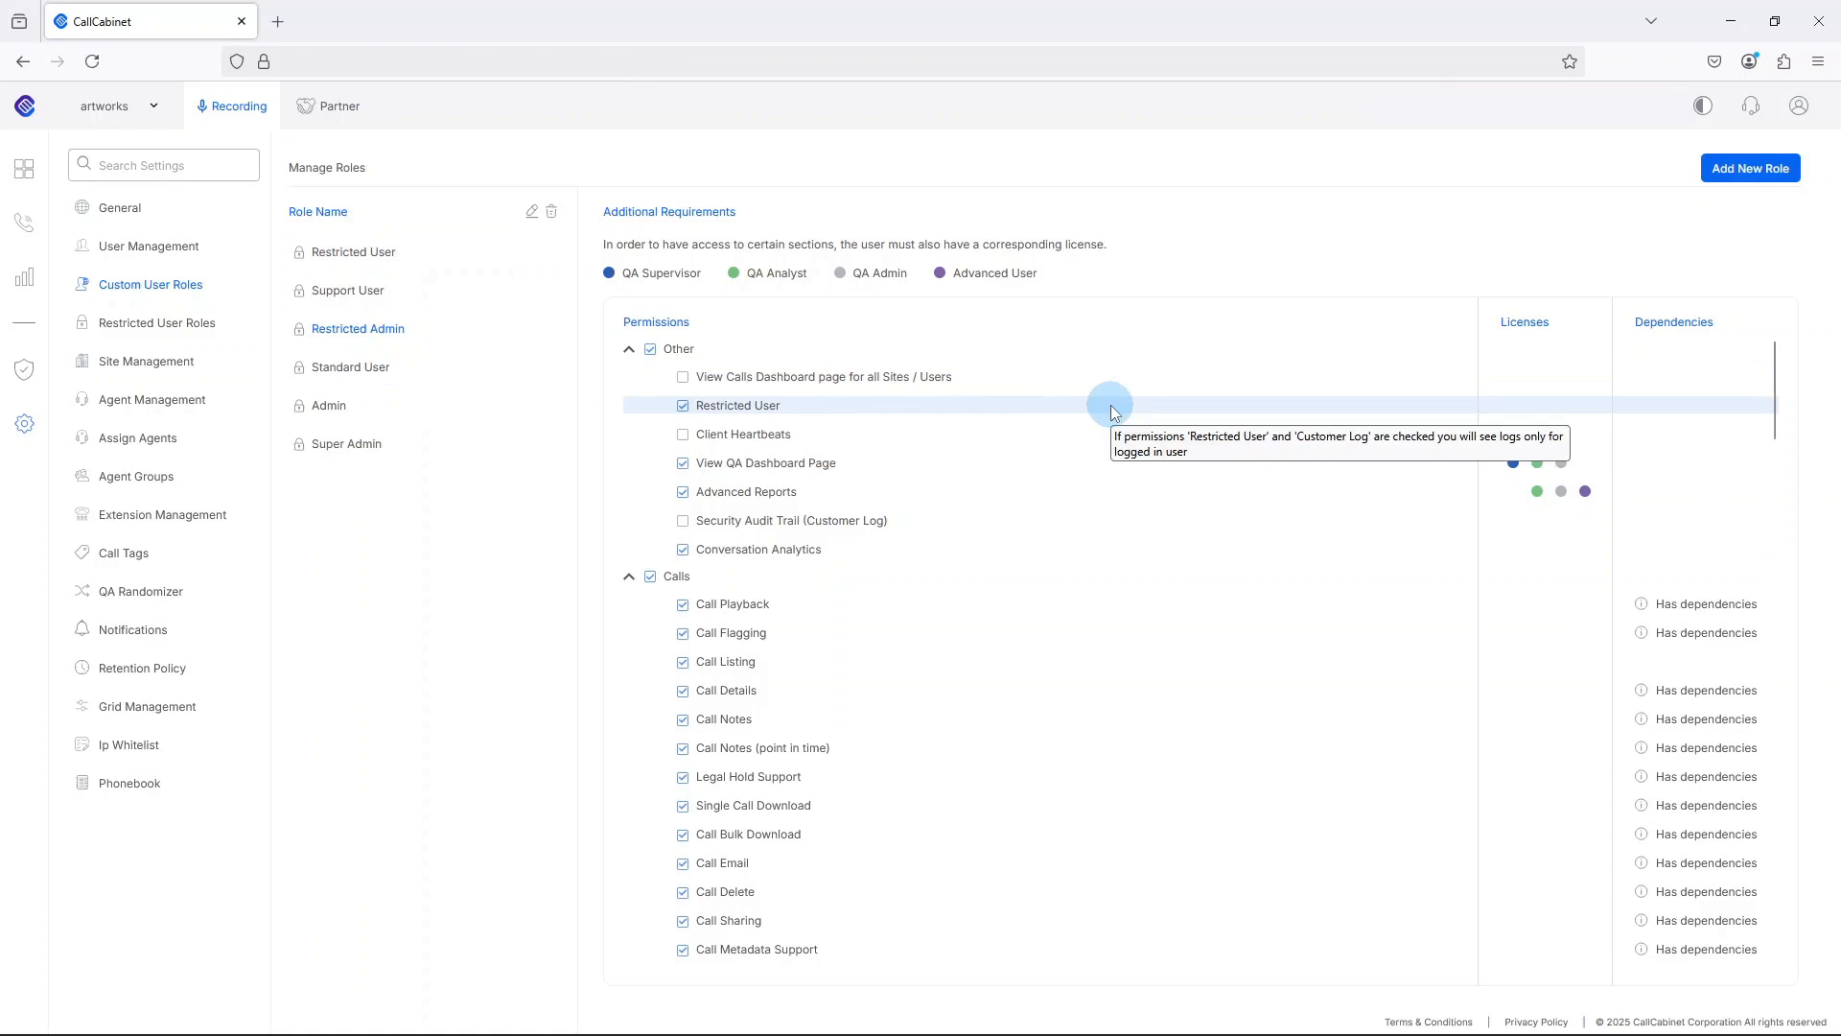
scroll(1111, 405, down, 15)
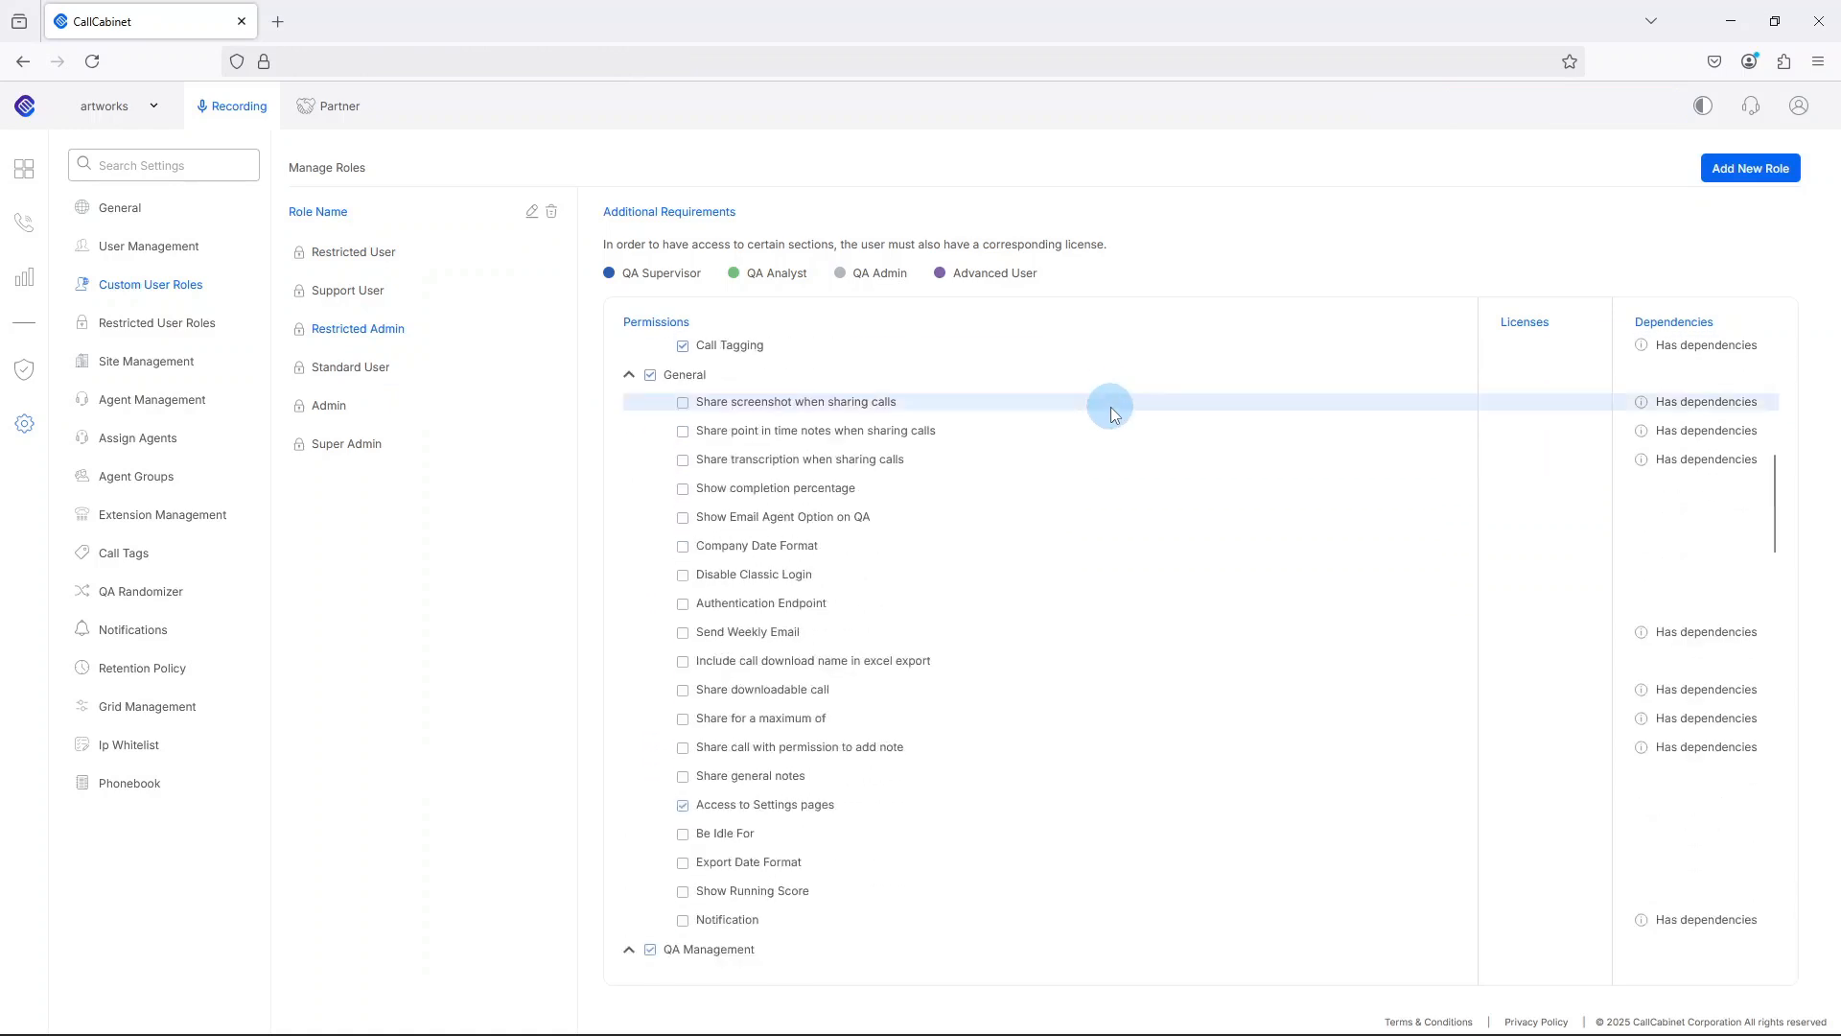
scroll(1110, 412, down, 10)
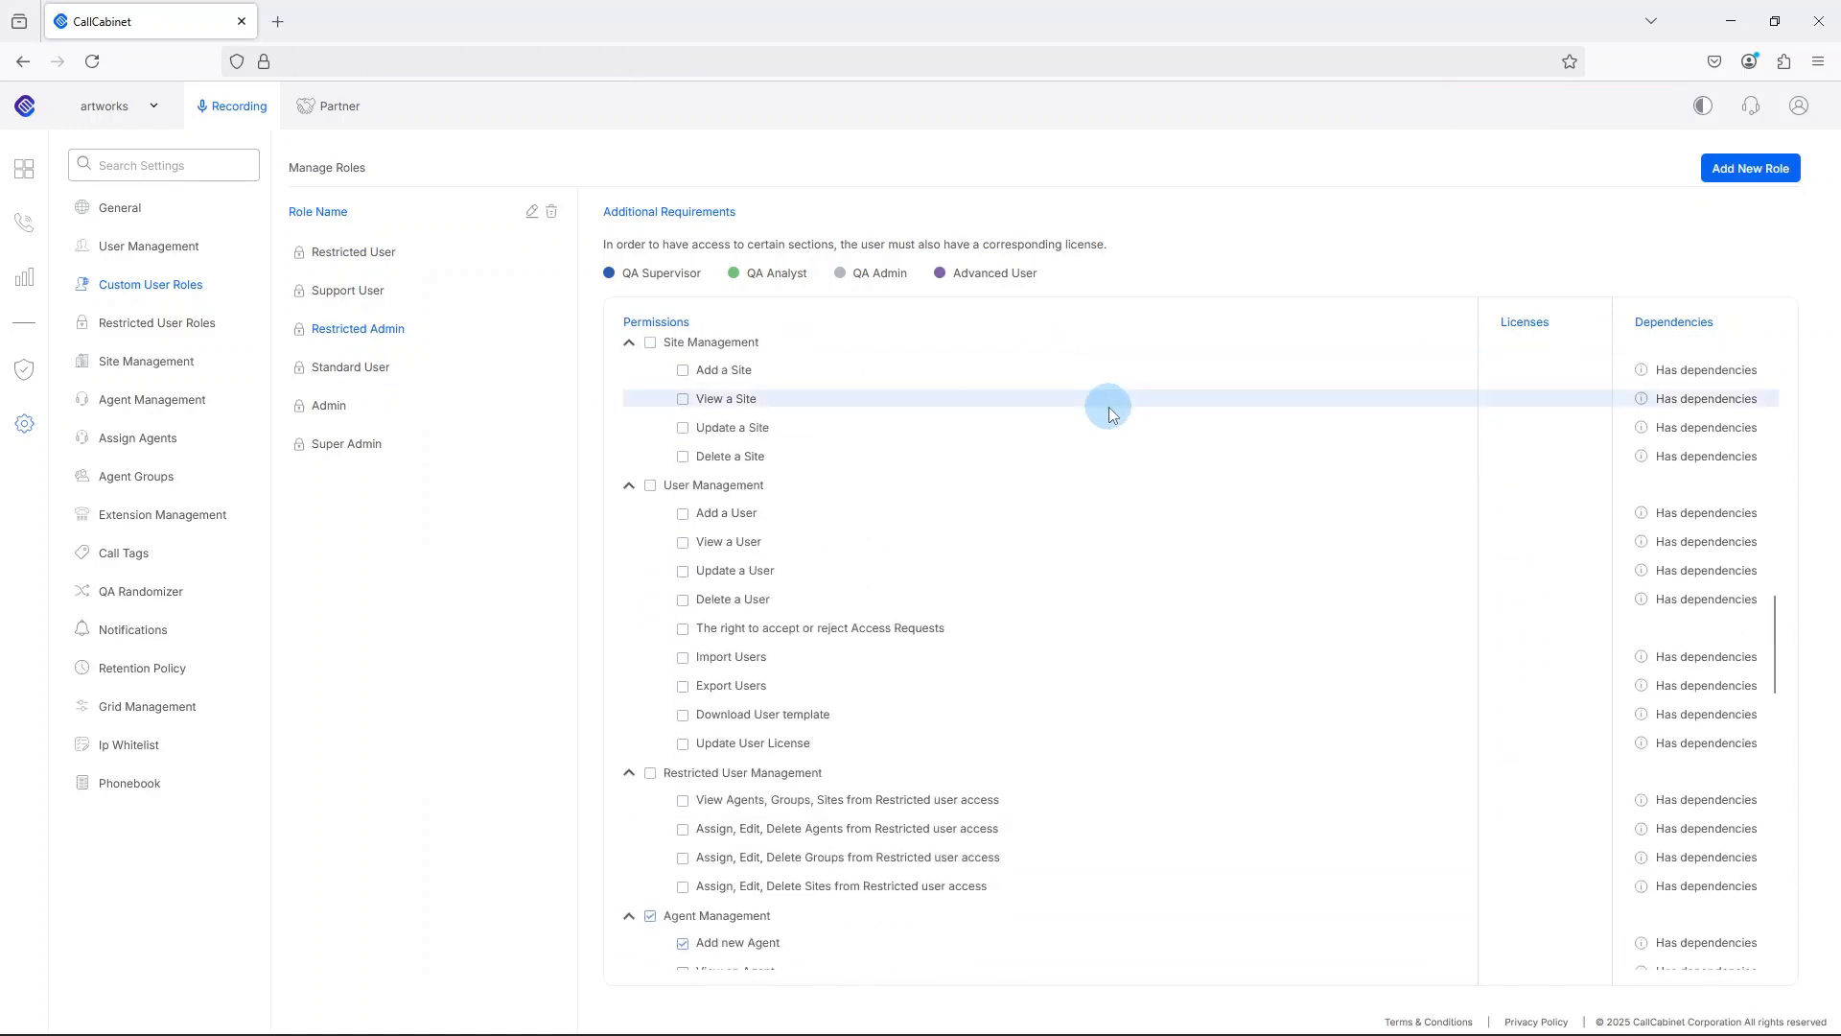
scroll(1110, 413, up, 20)
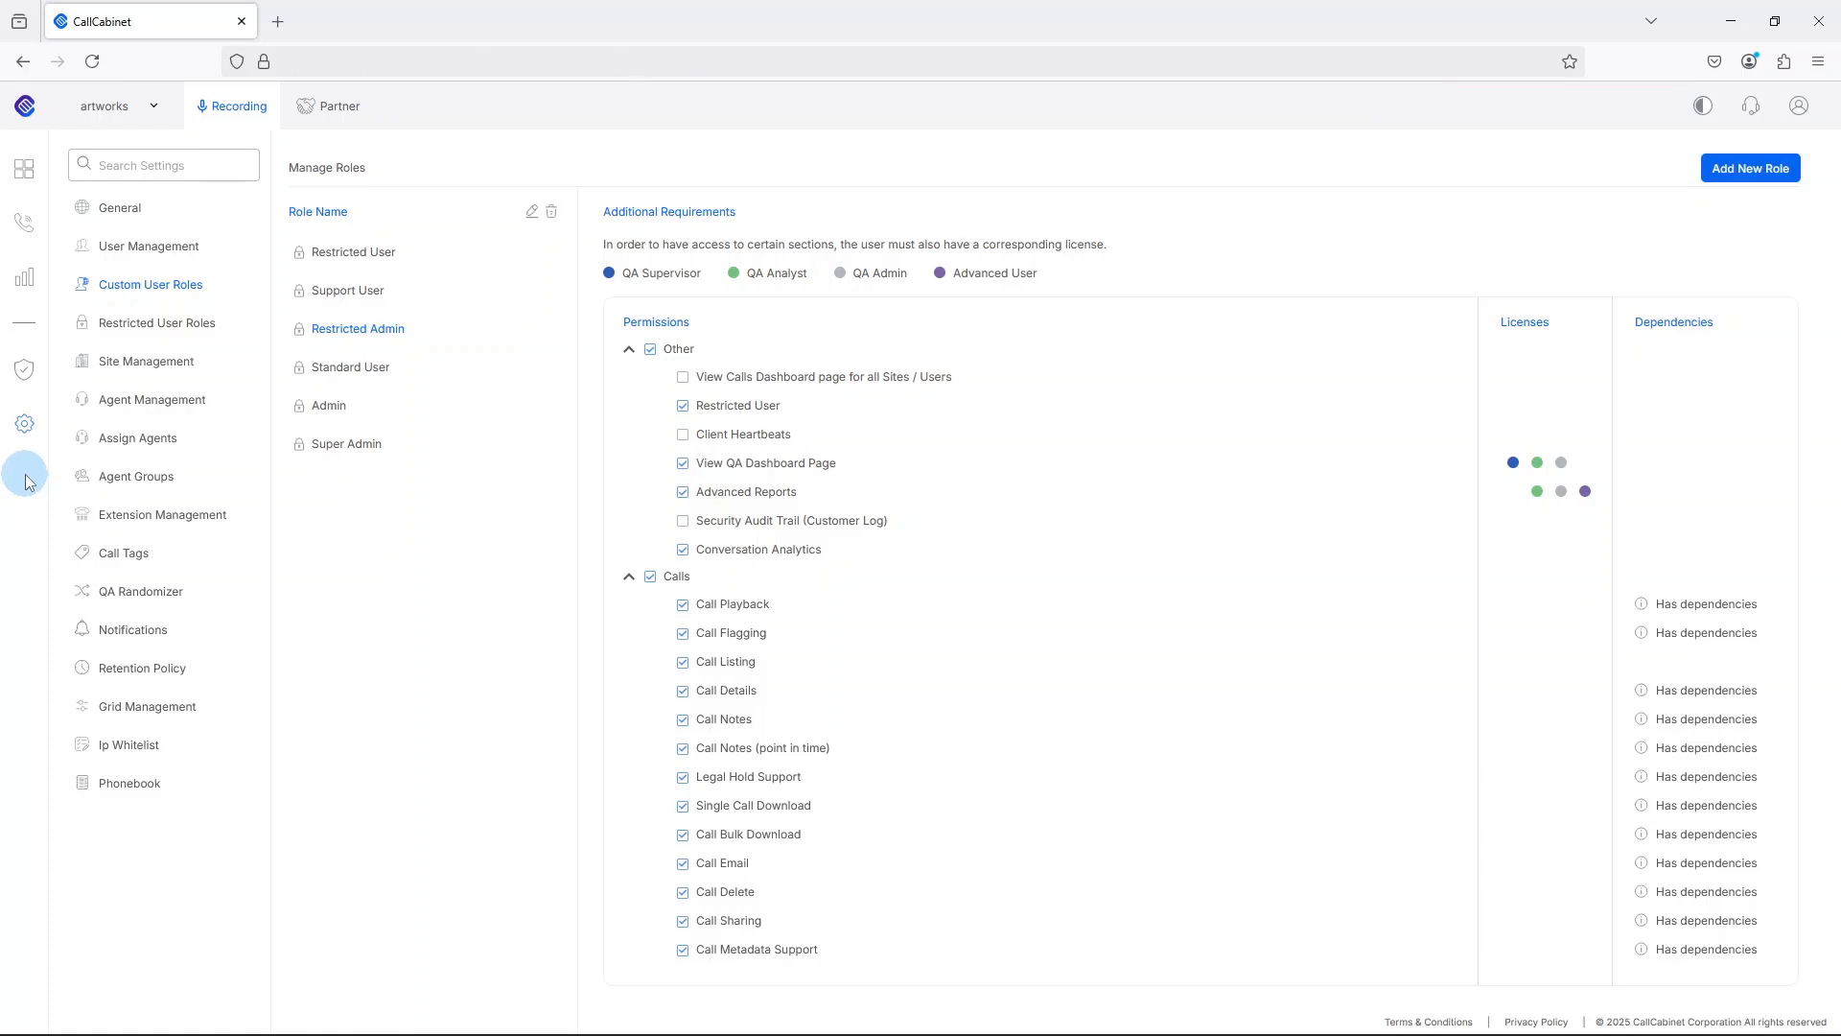
Start a new user in User Management, enter the user's email and assign the Restricted User role.
click(23, 429)
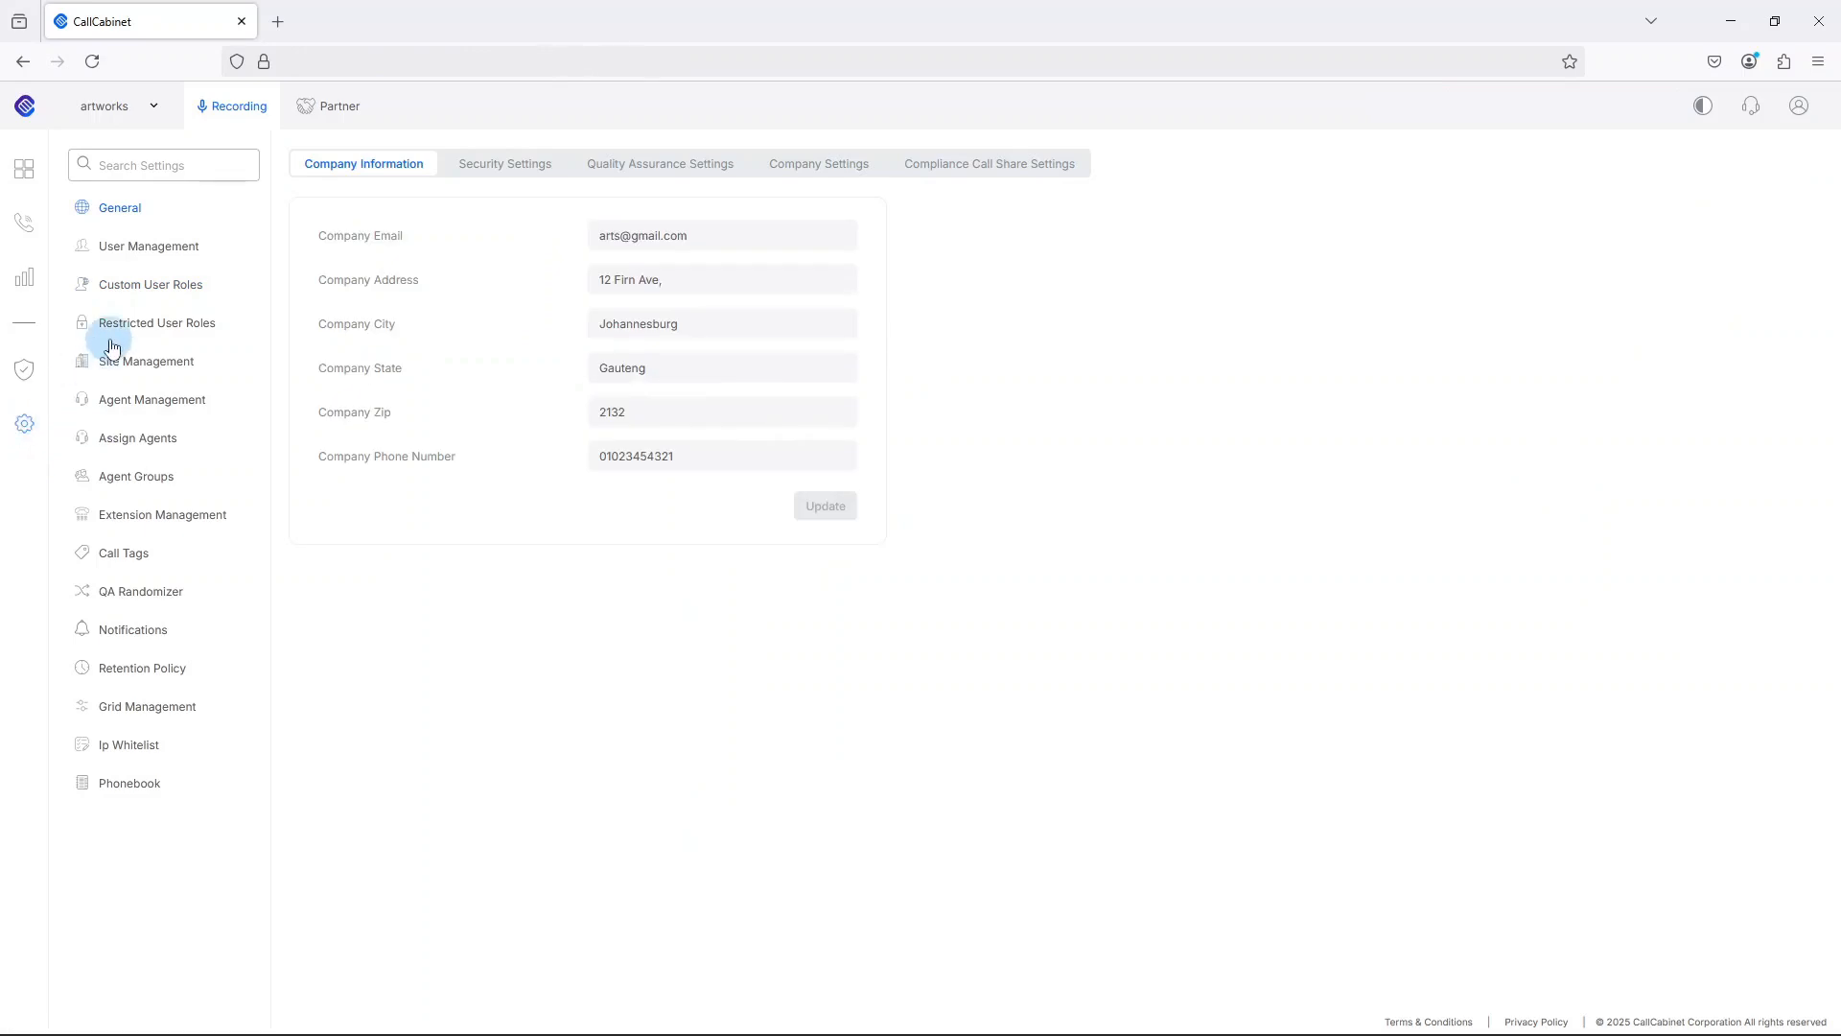
click(161, 257)
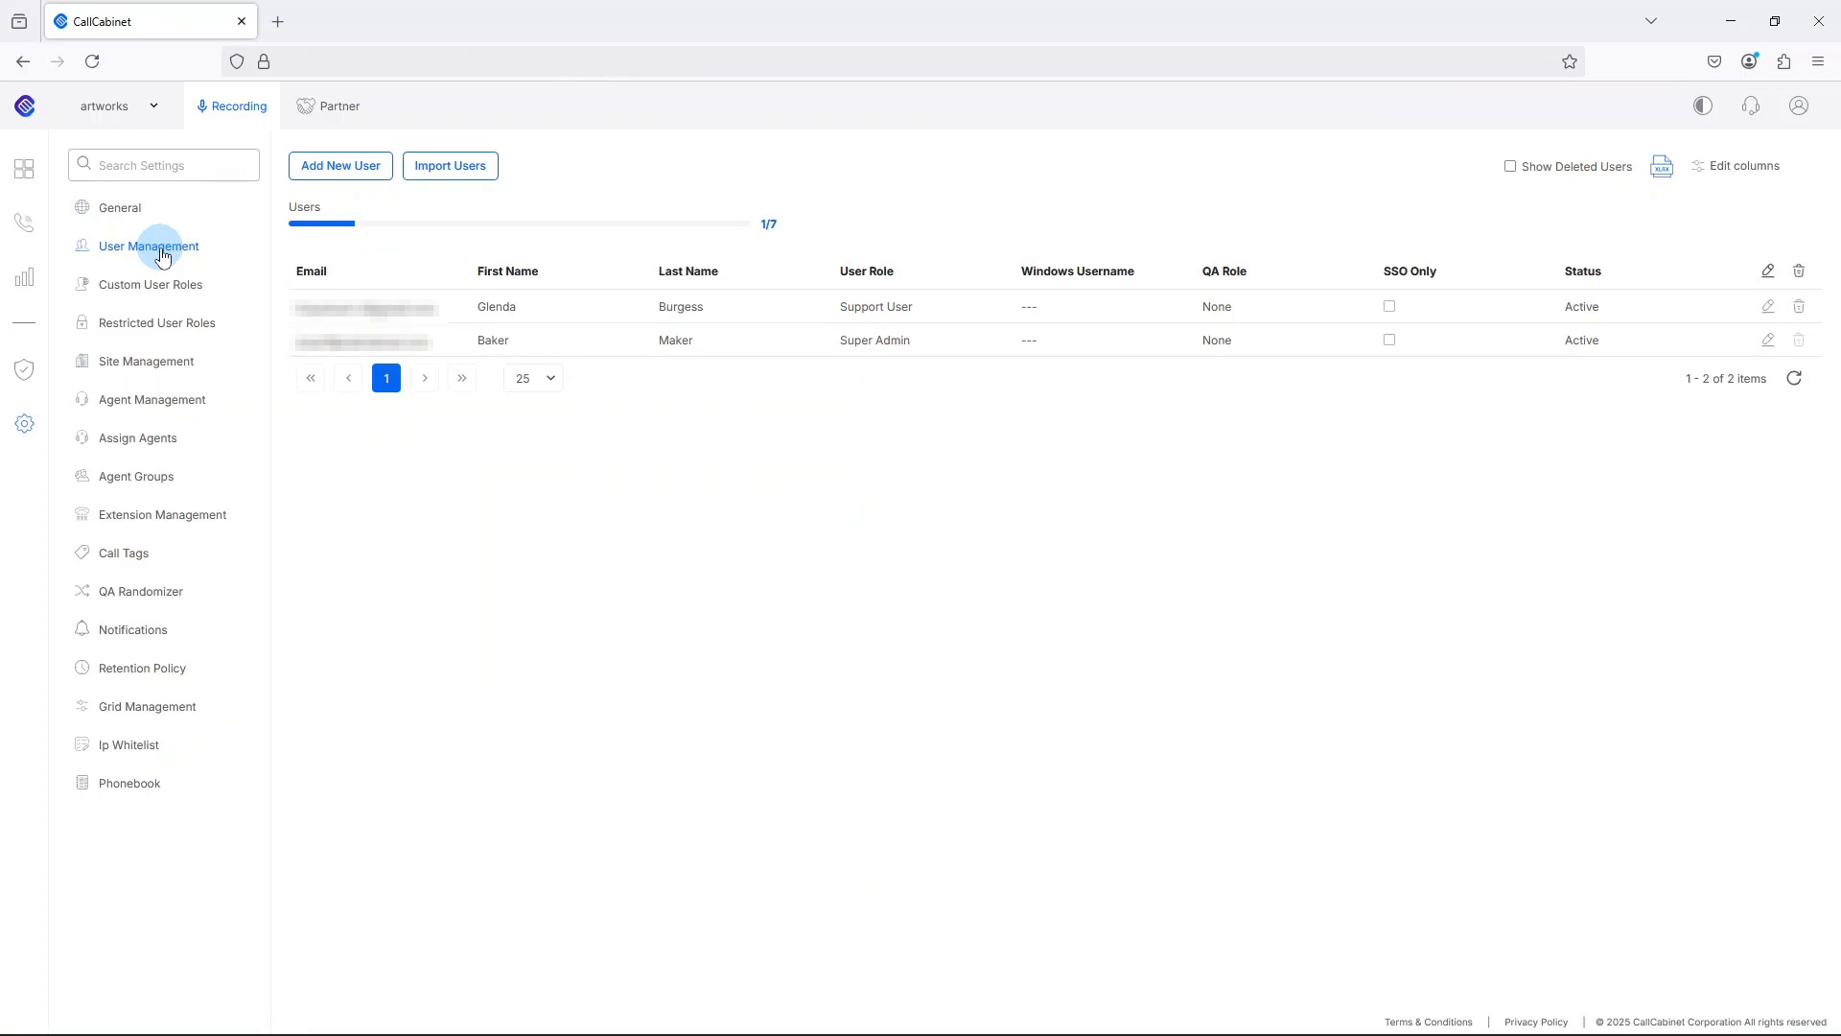
click(353, 169)
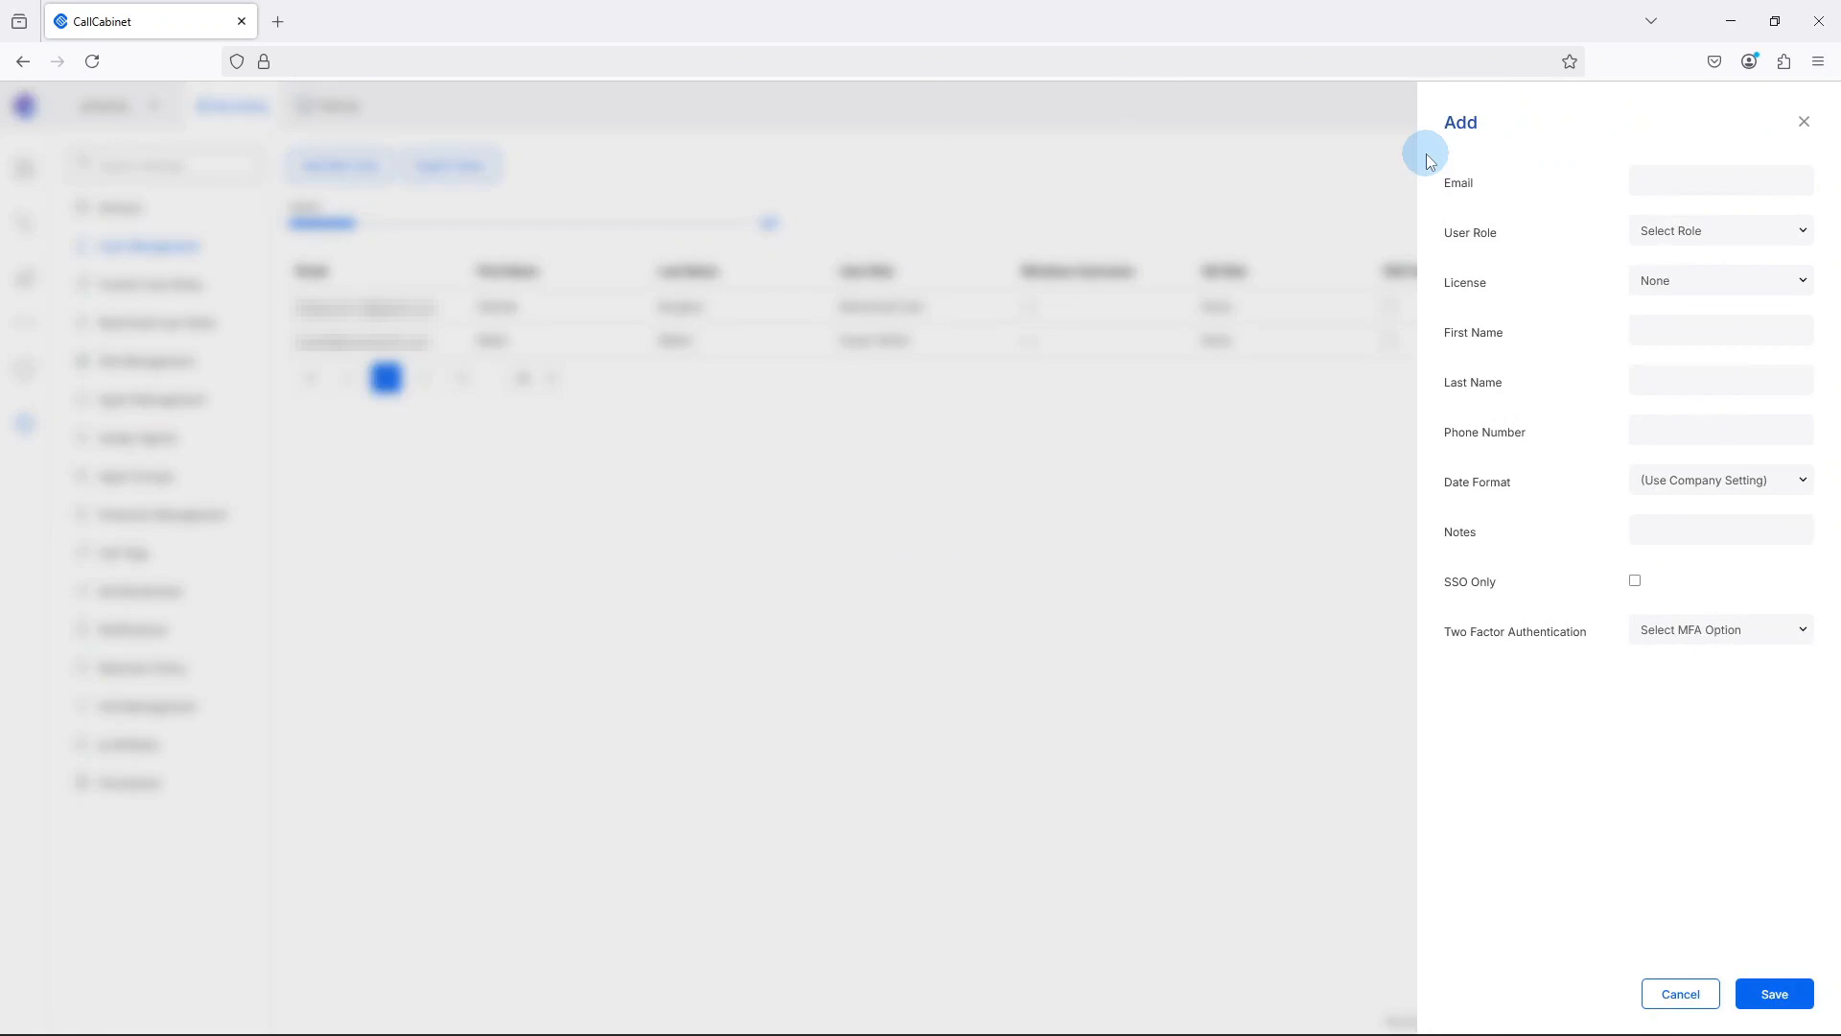
click(1665, 174)
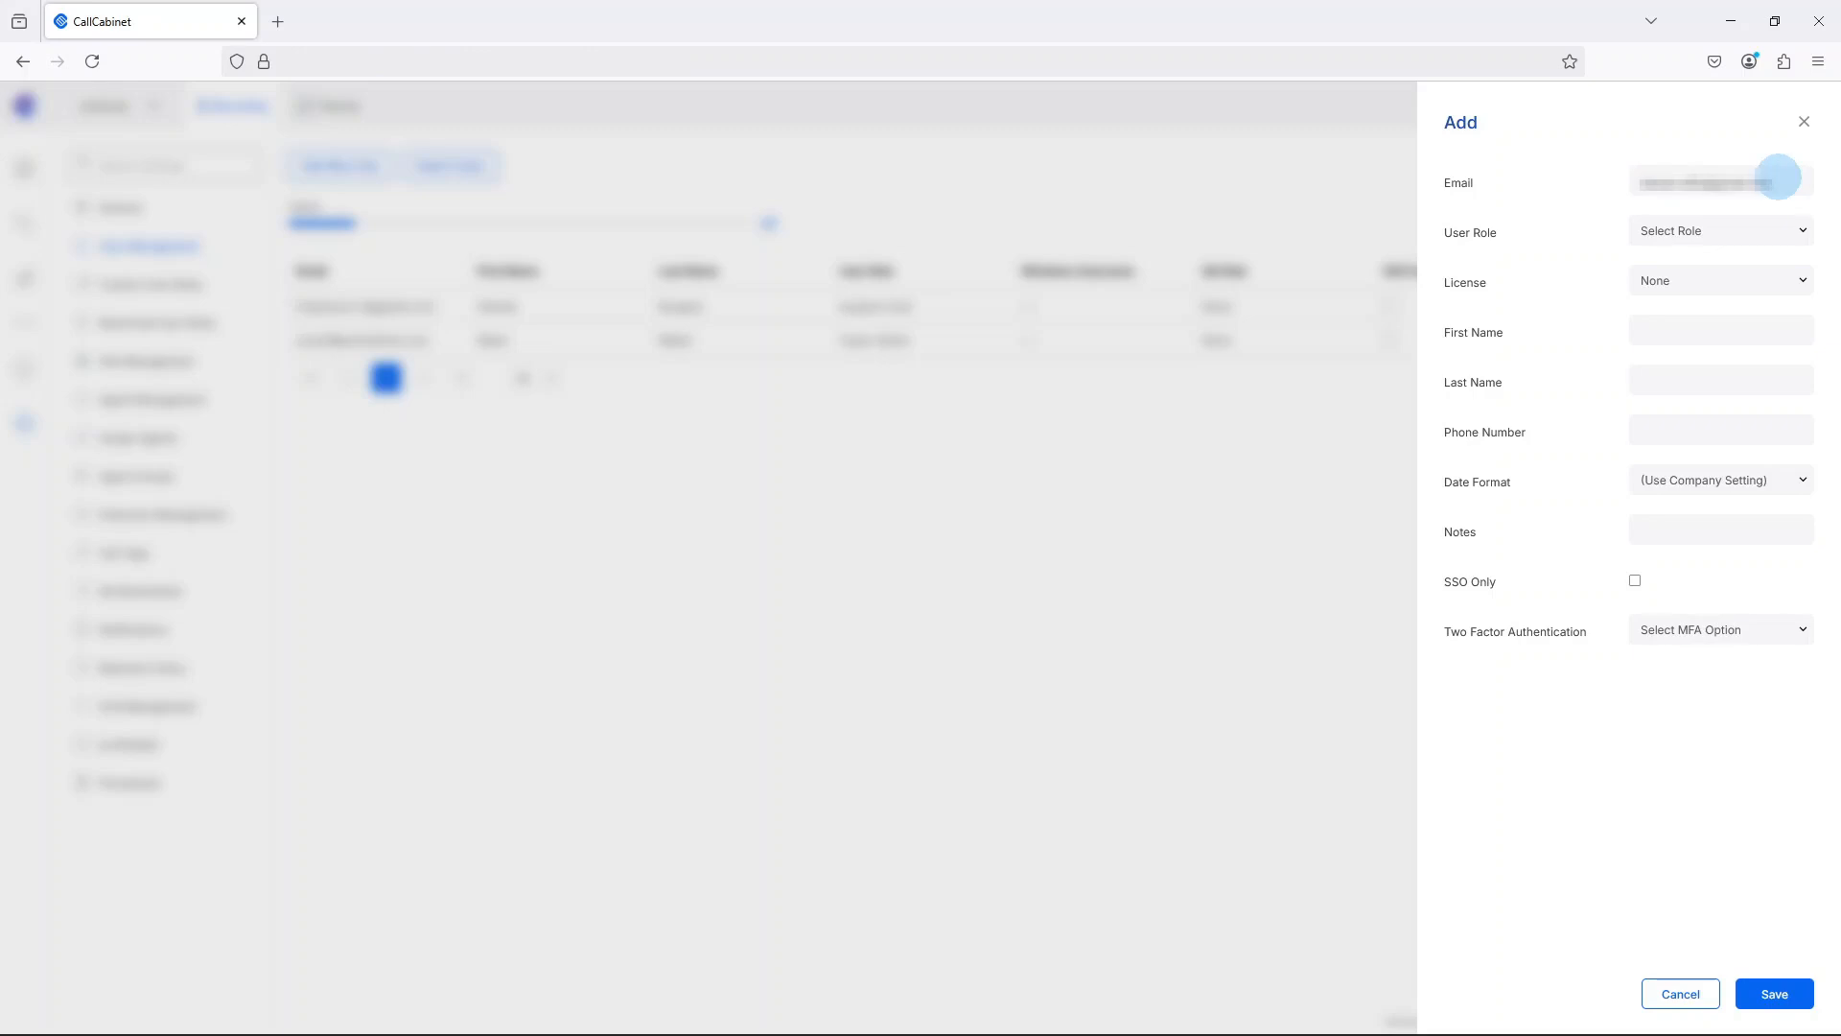
click(1796, 232)
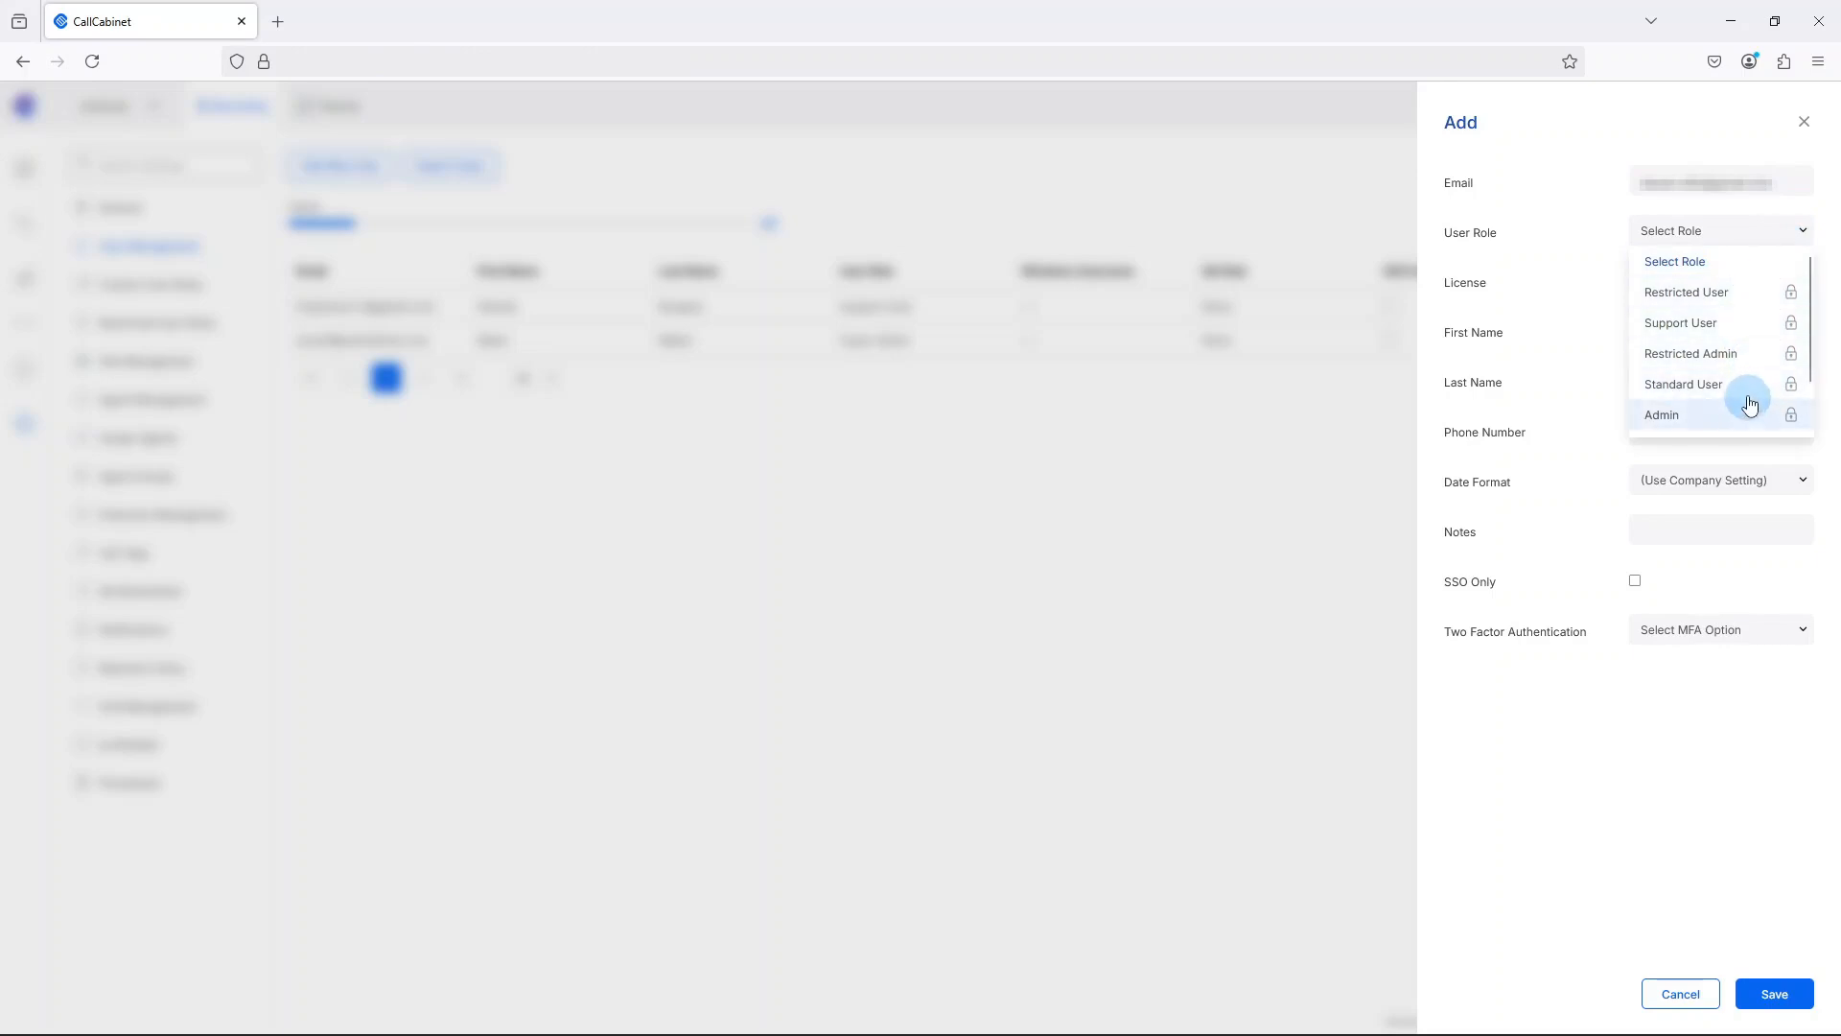
click(1706, 296)
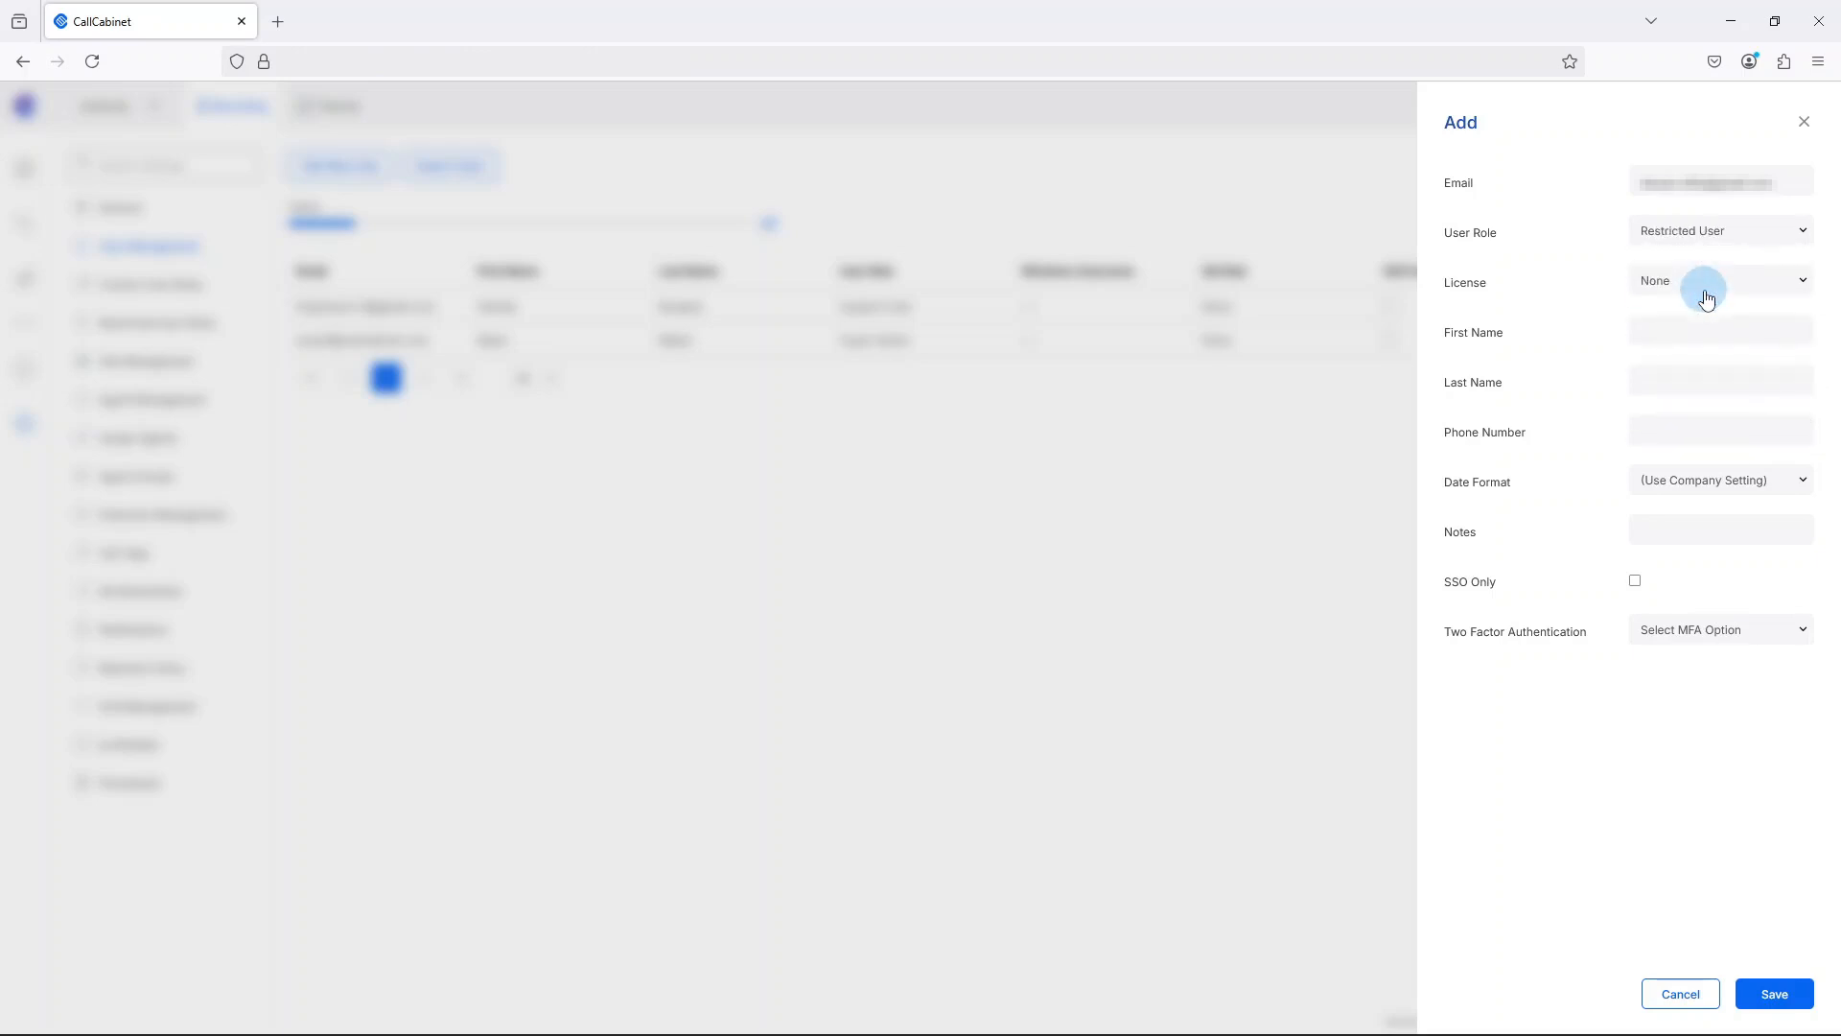
Keep the license at None and fill in the new user's first name, last name and phone number.
click(1801, 284)
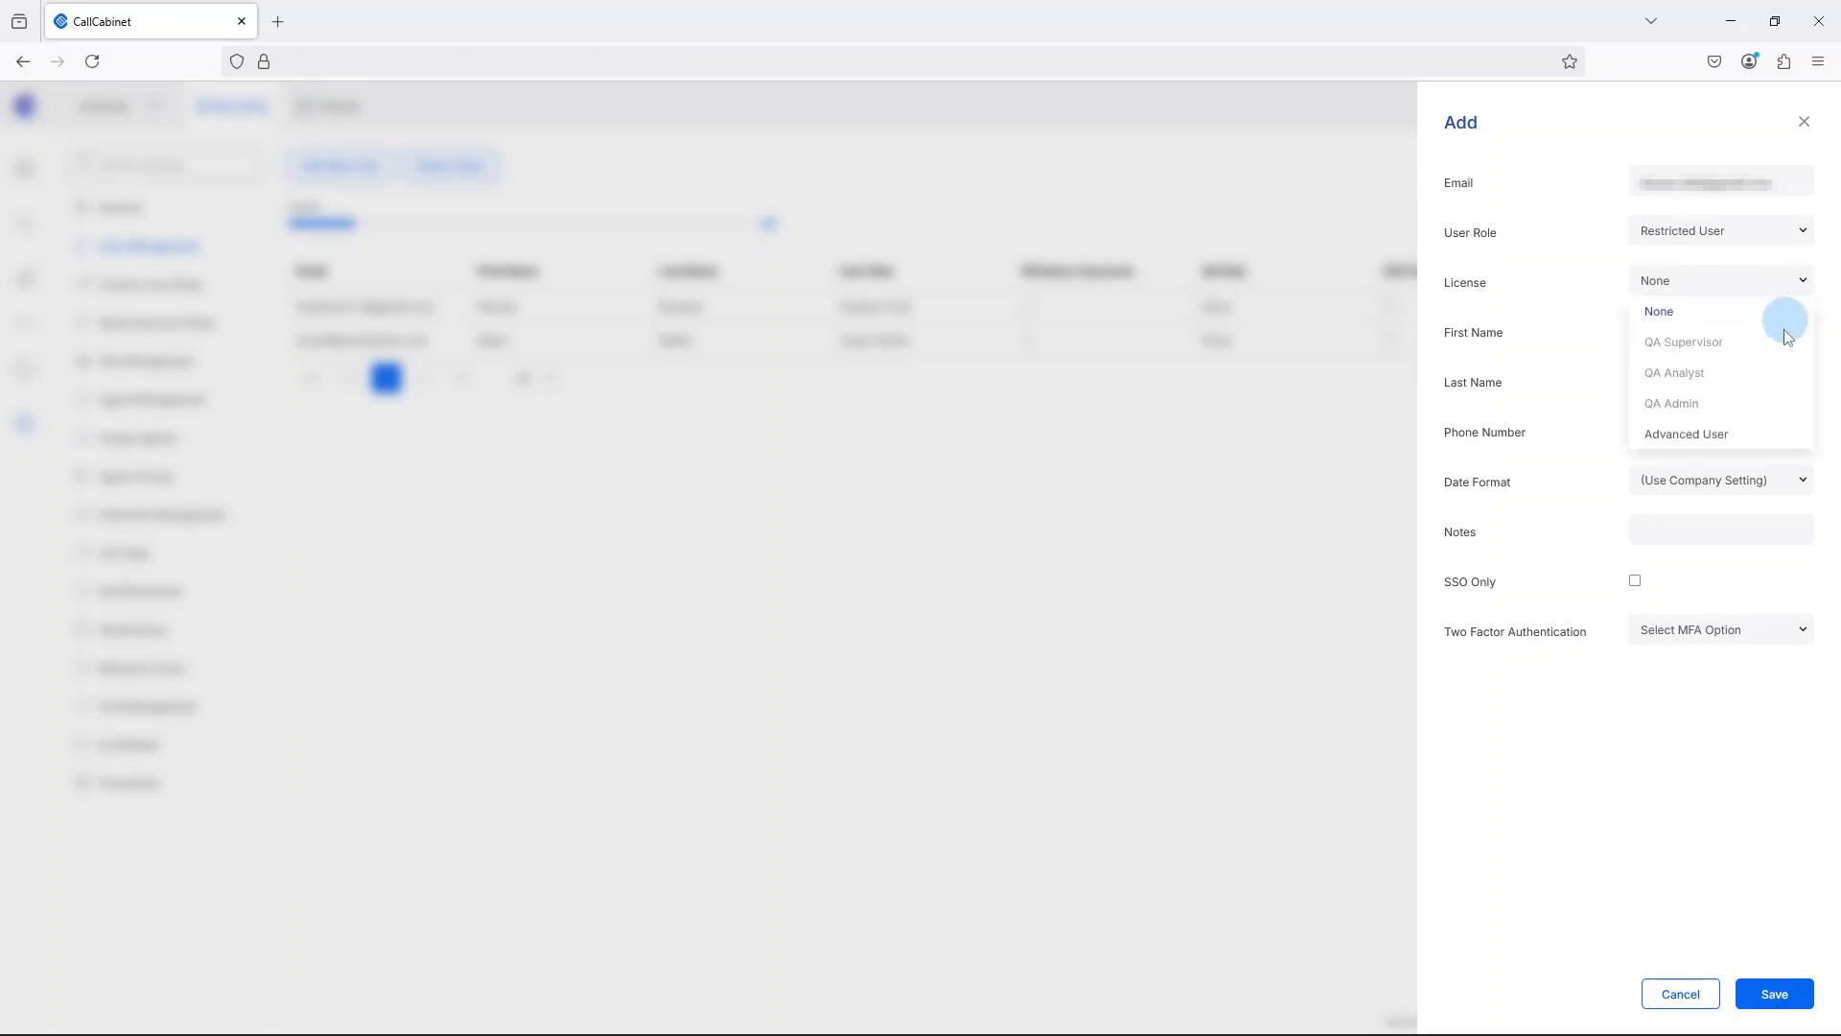
click(1754, 317)
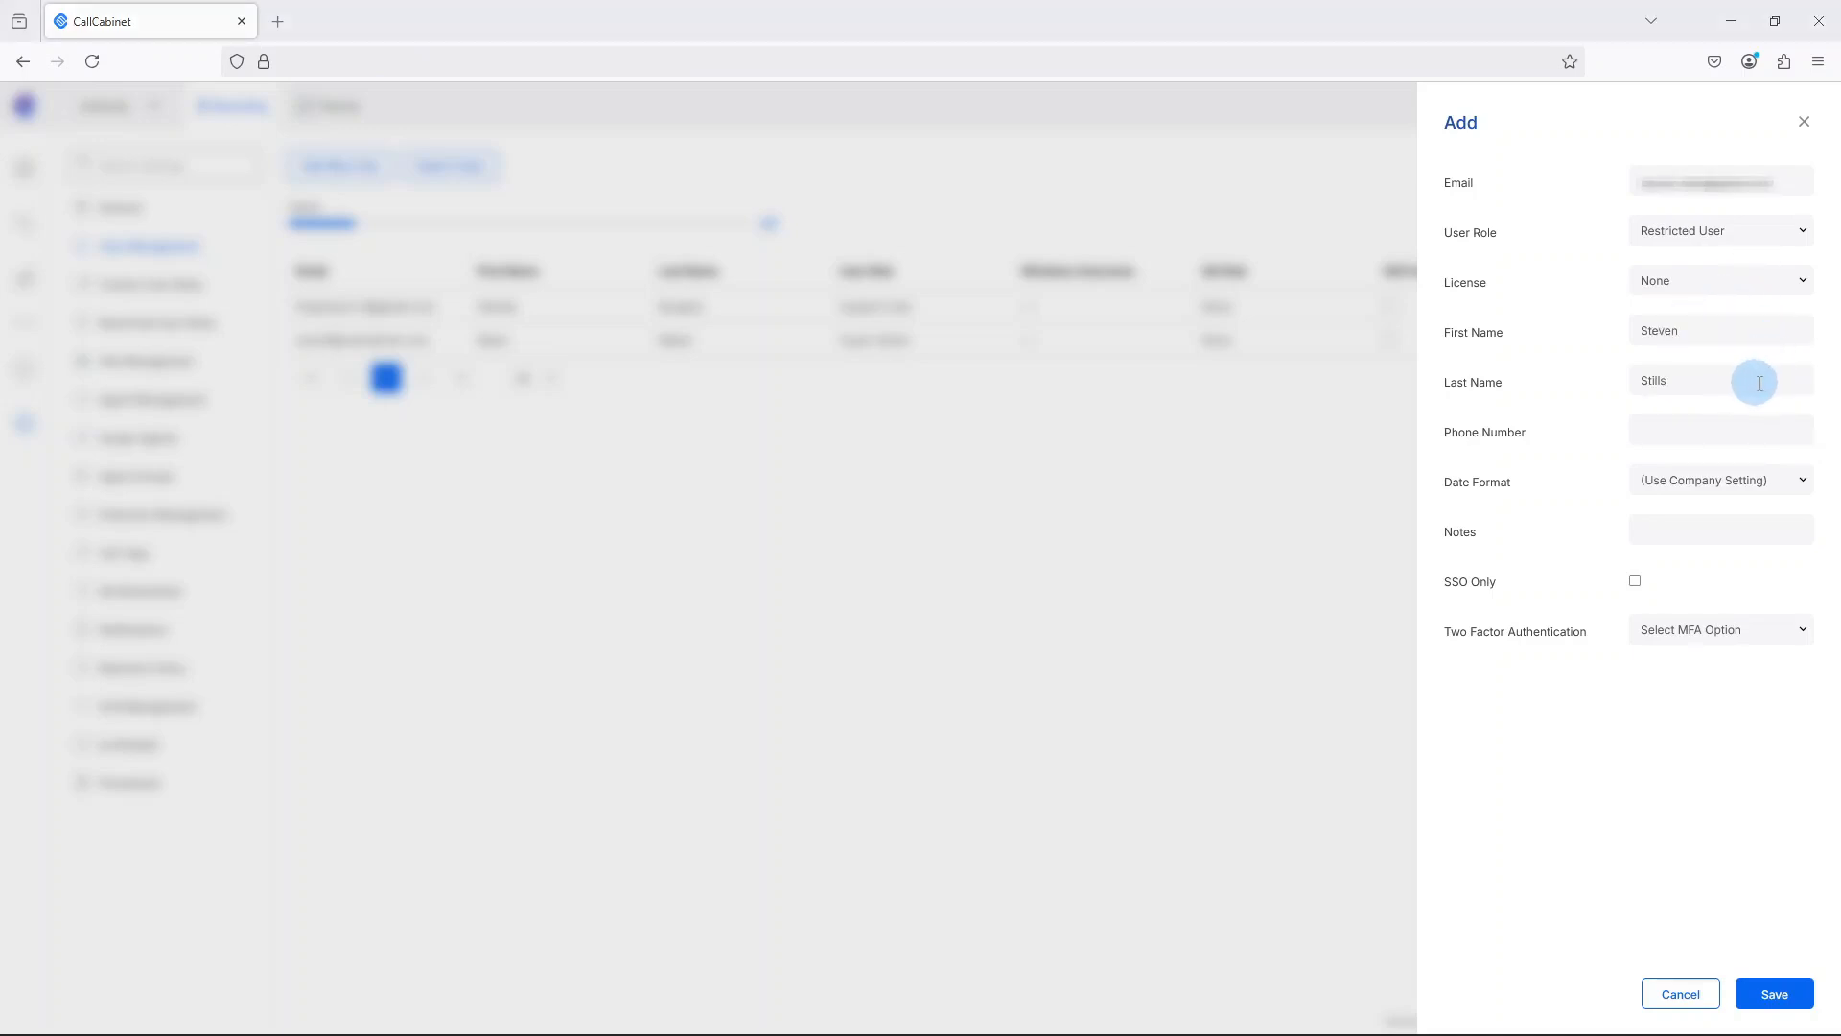
click(1744, 429)
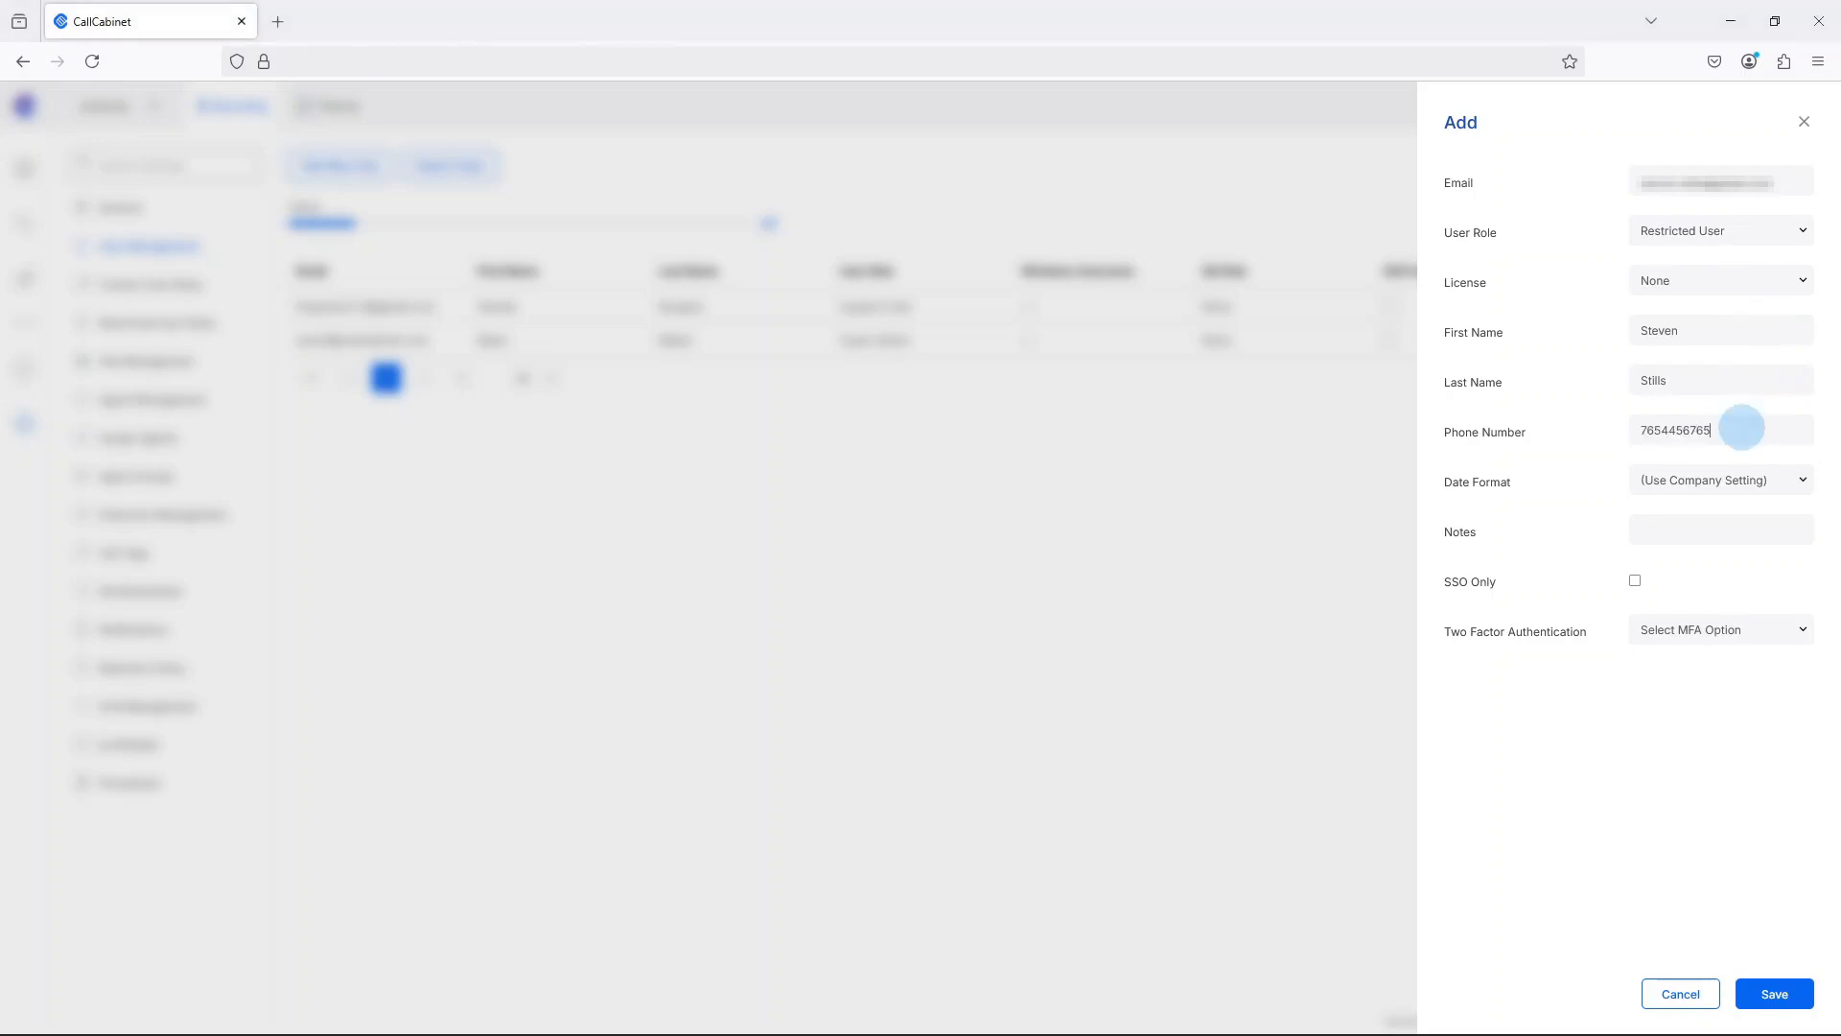
Keep the company date format and leave the MFA option unselected, save the new user and dismiss the acknowledgement.
click(1766, 482)
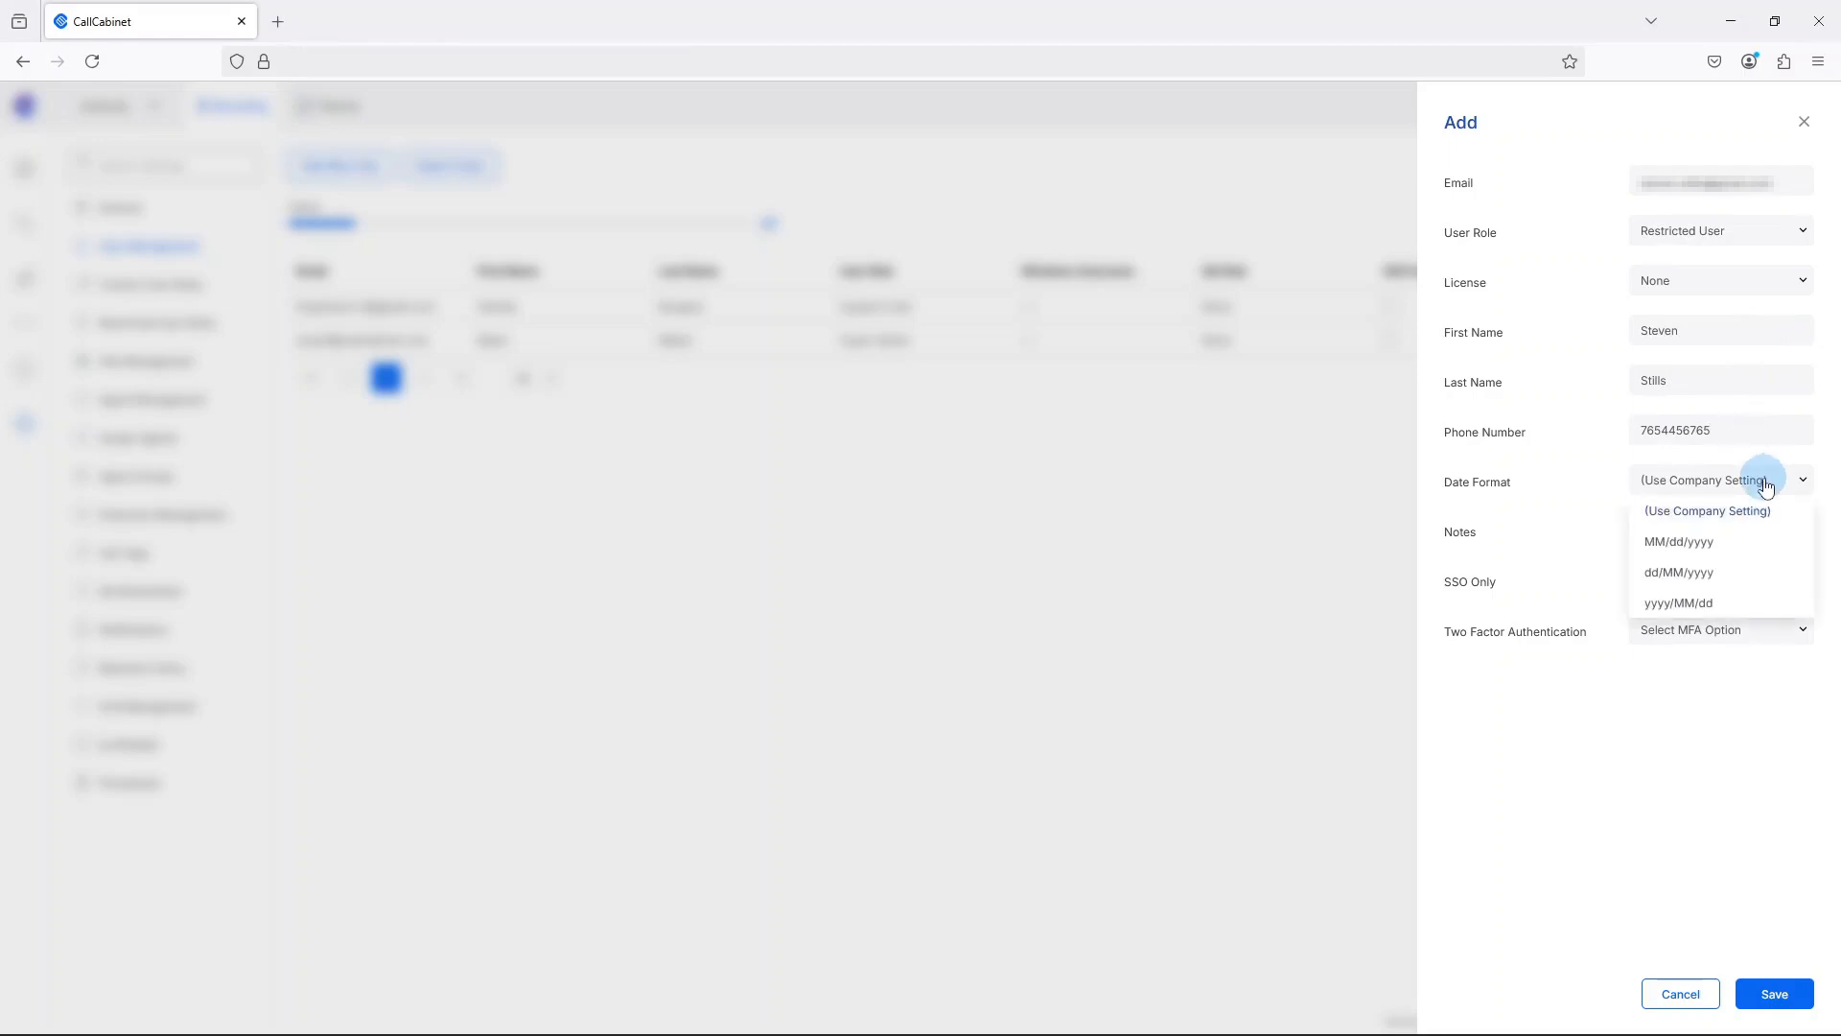
click(1765, 482)
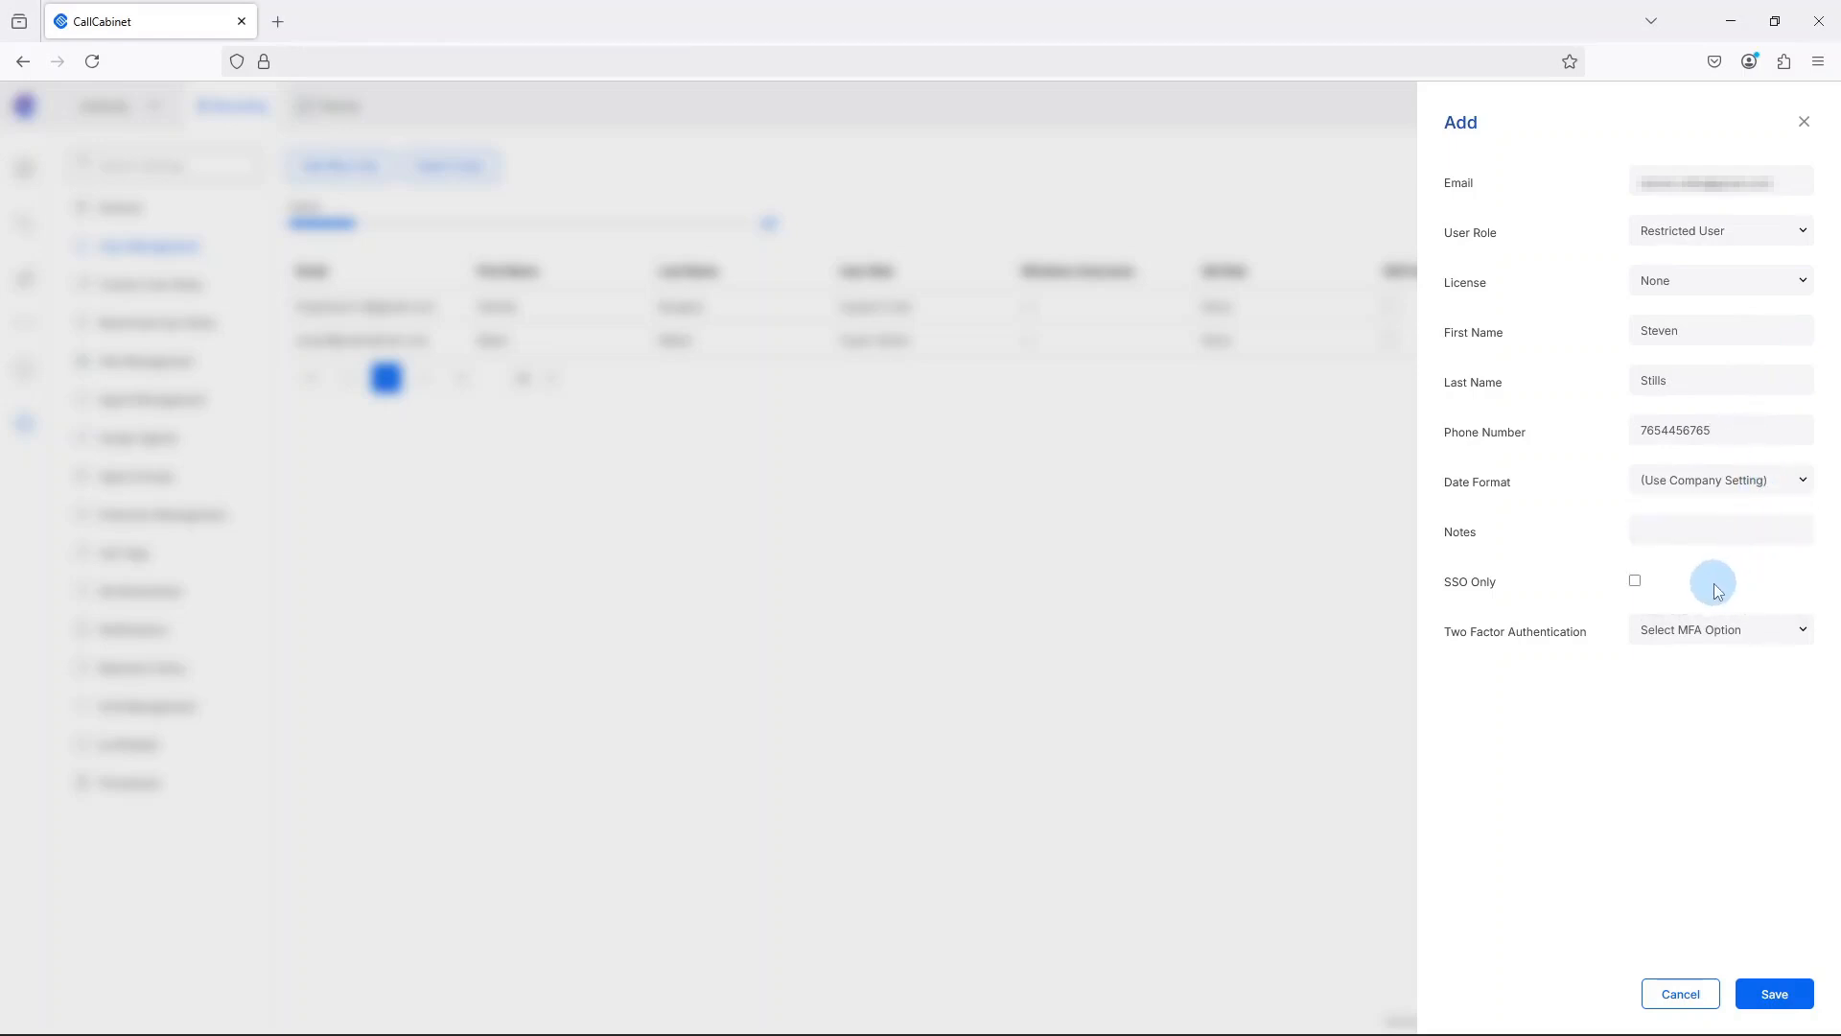
click(1800, 631)
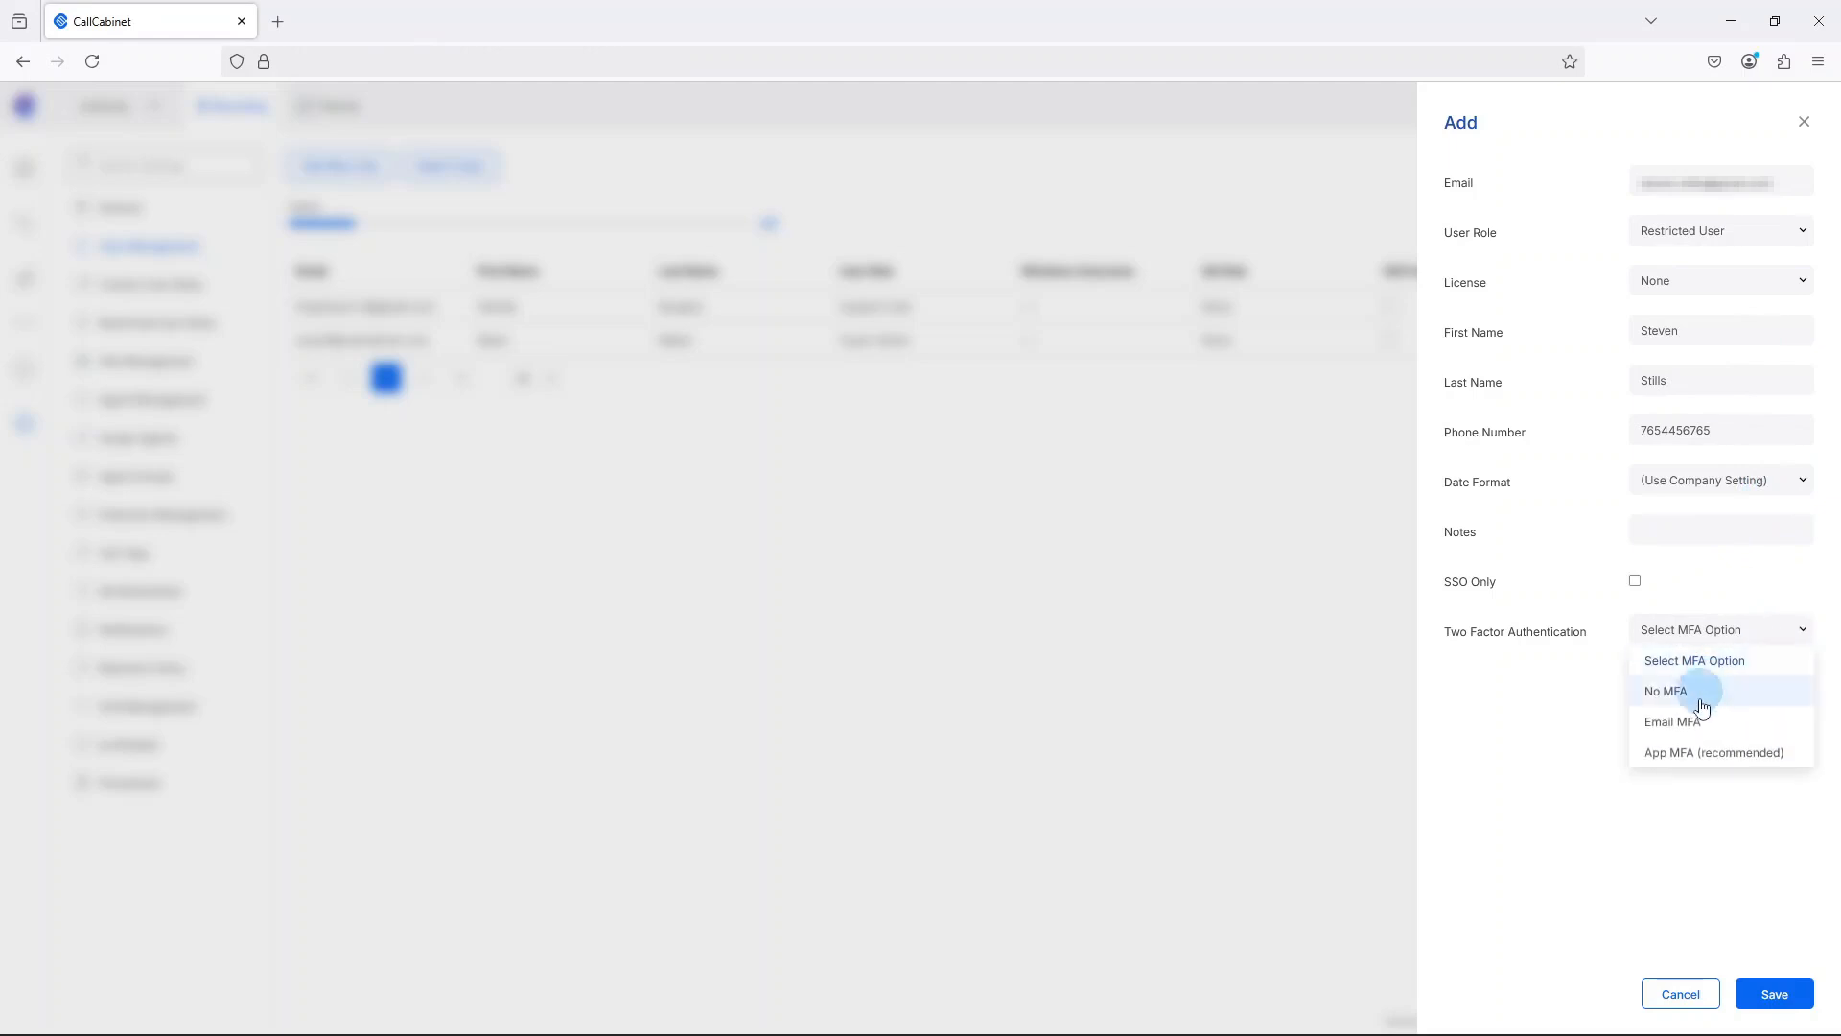
click(1698, 794)
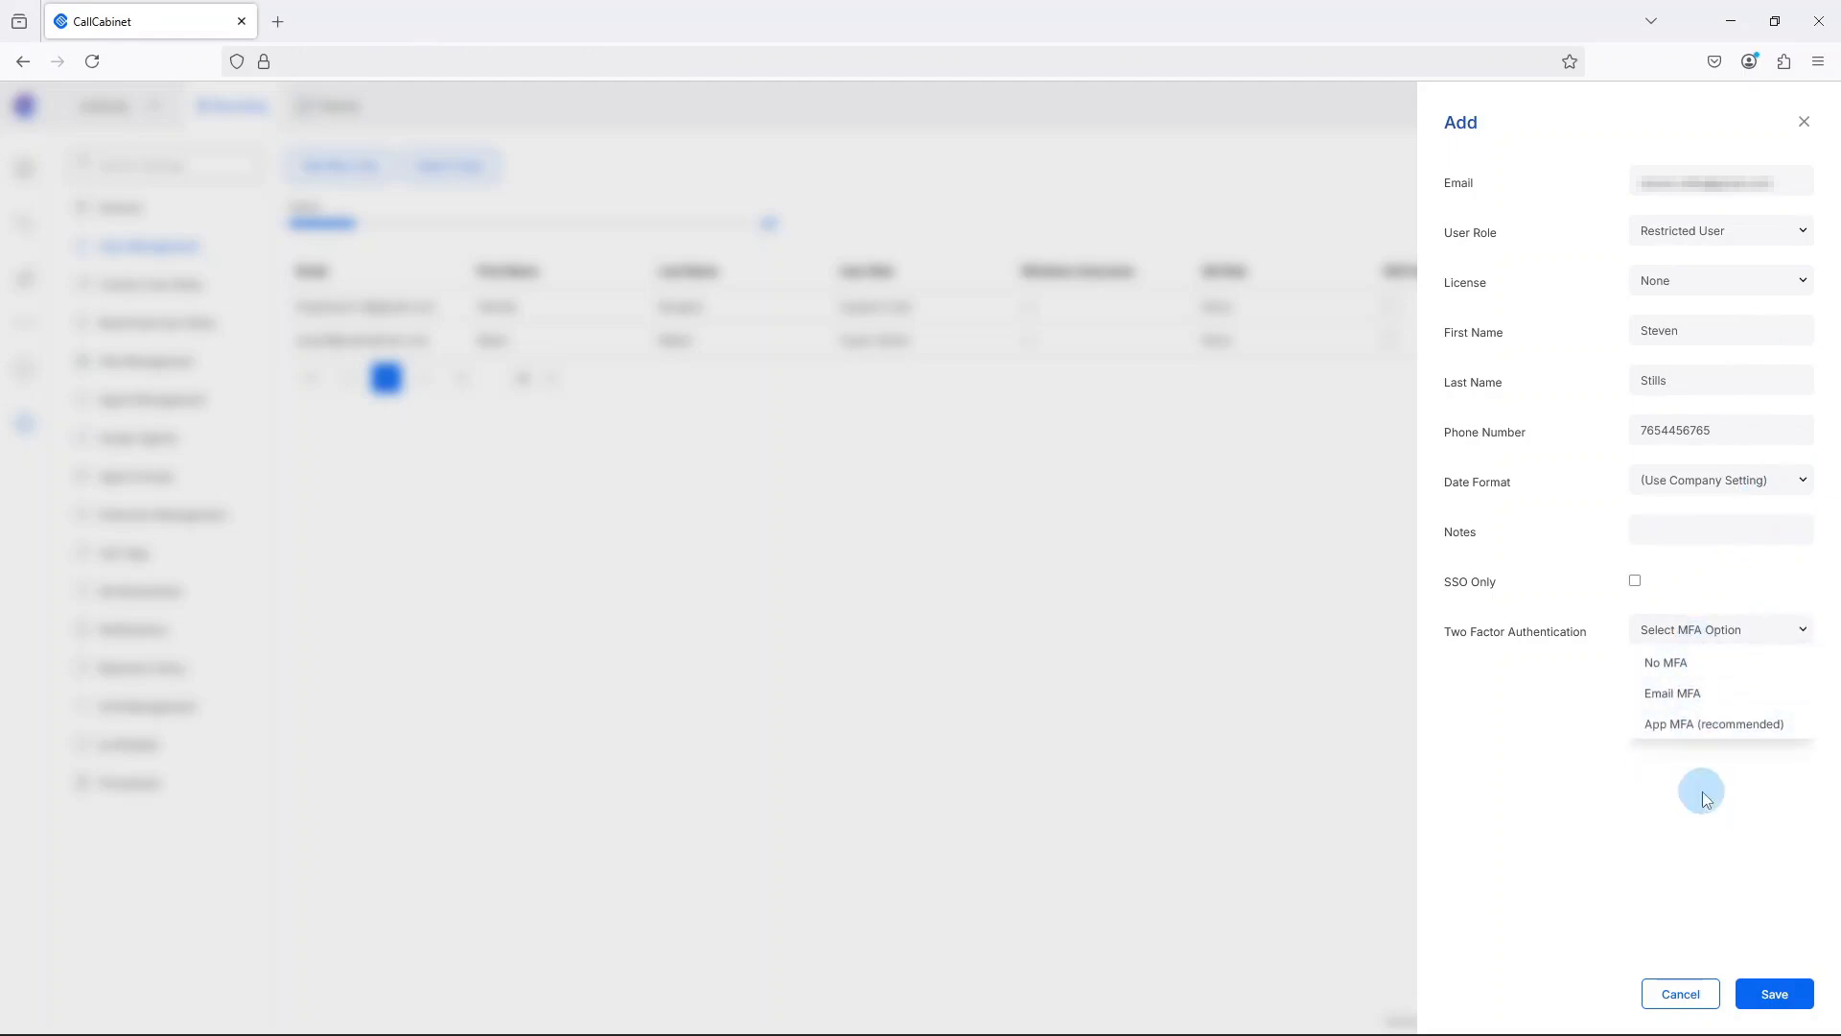
click(1786, 1010)
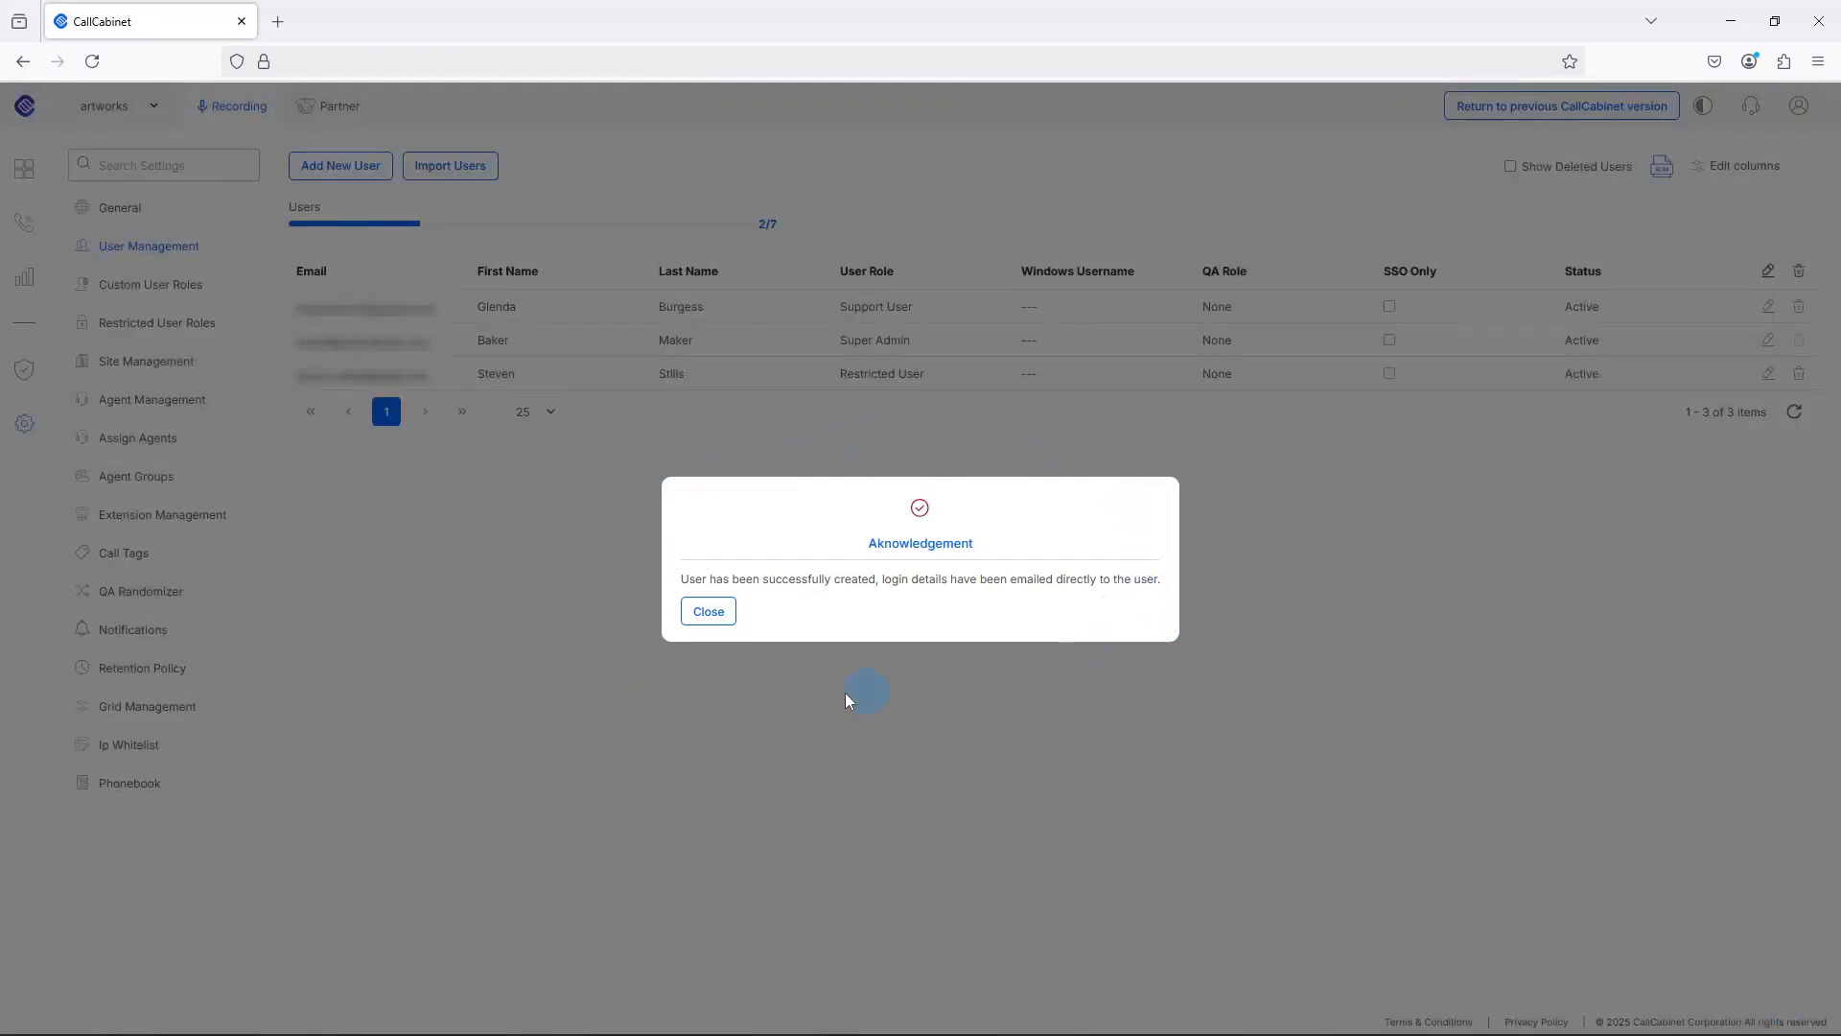
click(696, 619)
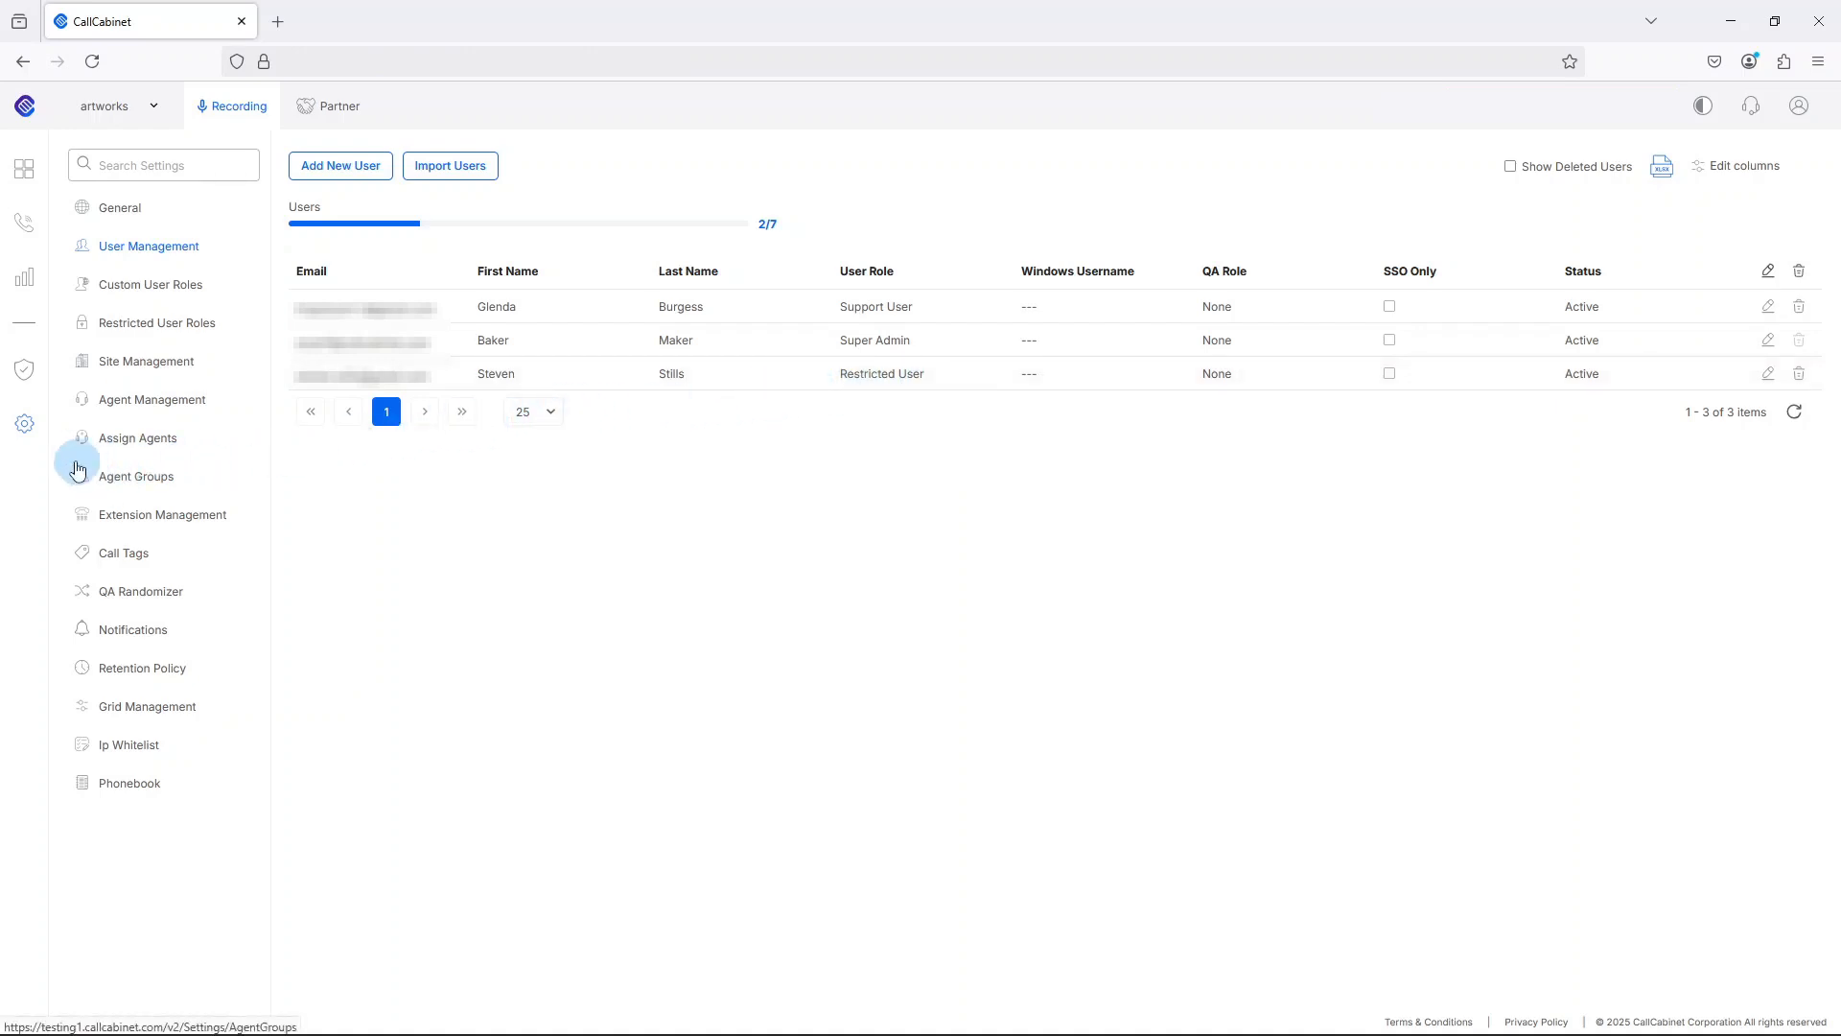
In the Restricted User Roles settings, assign every agent except Agent Demo to the restricted user and save.
click(16, 428)
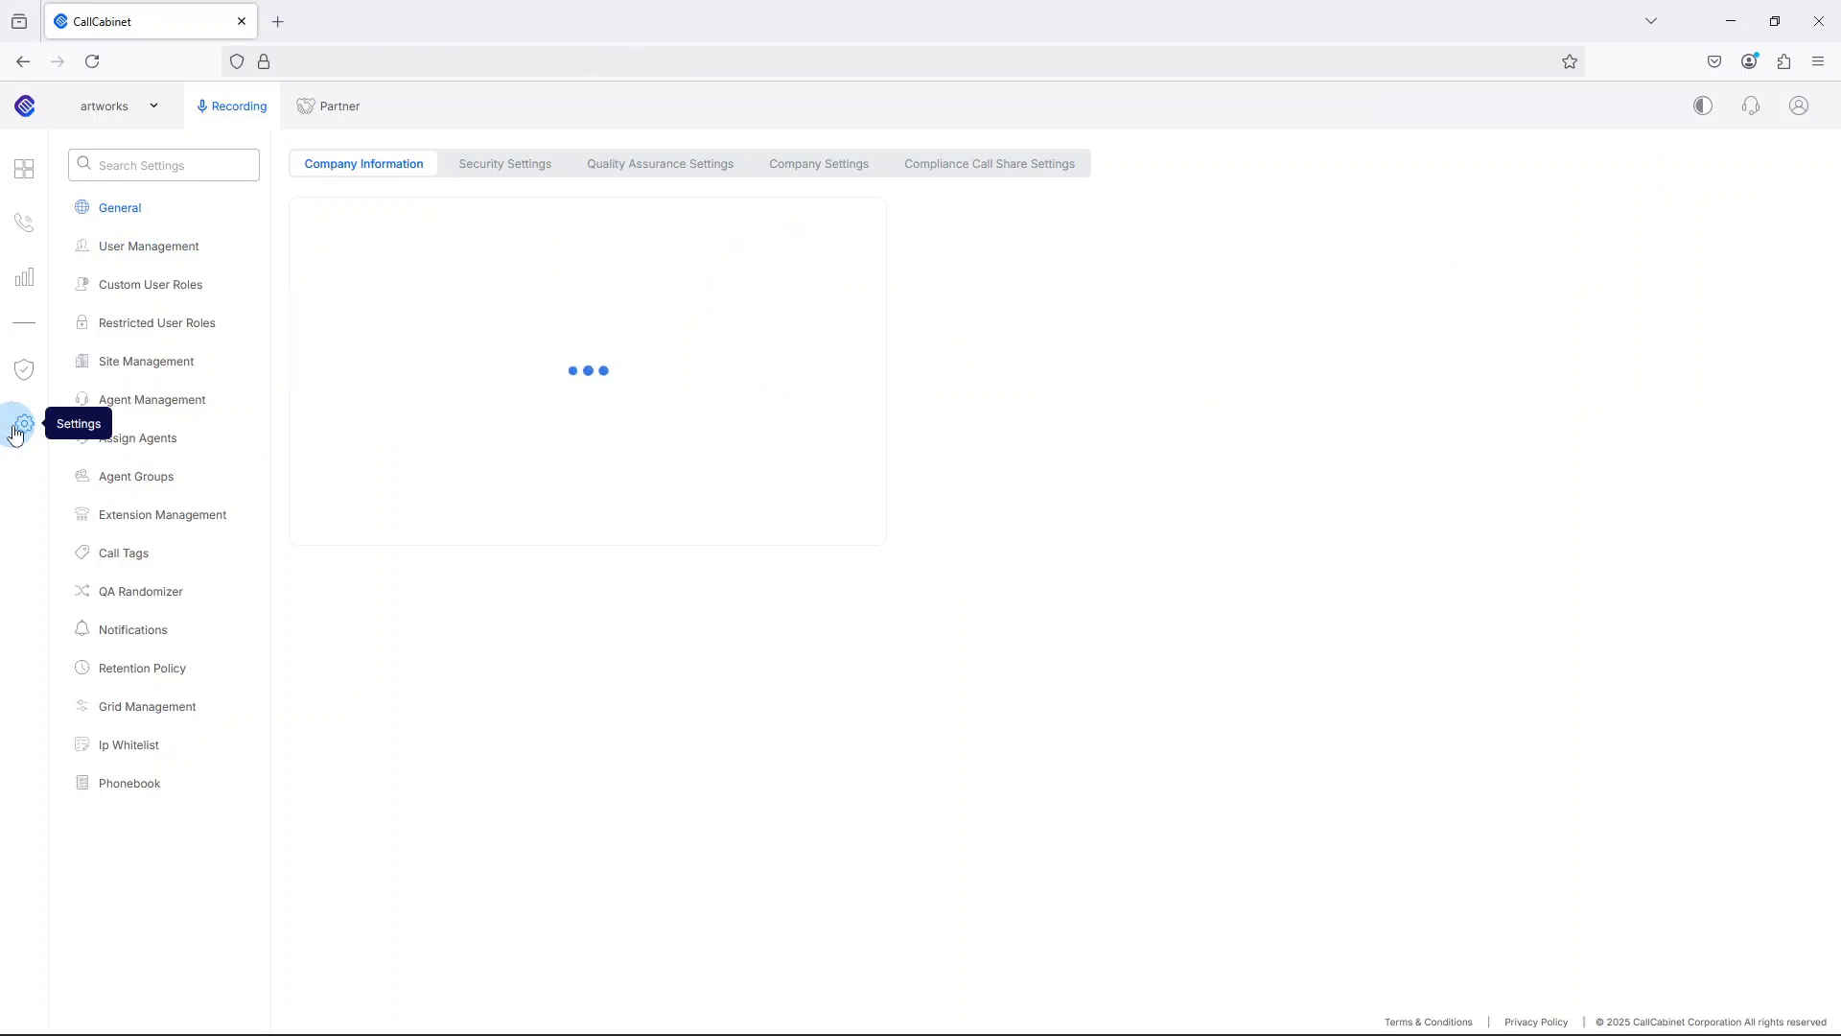
click(155, 327)
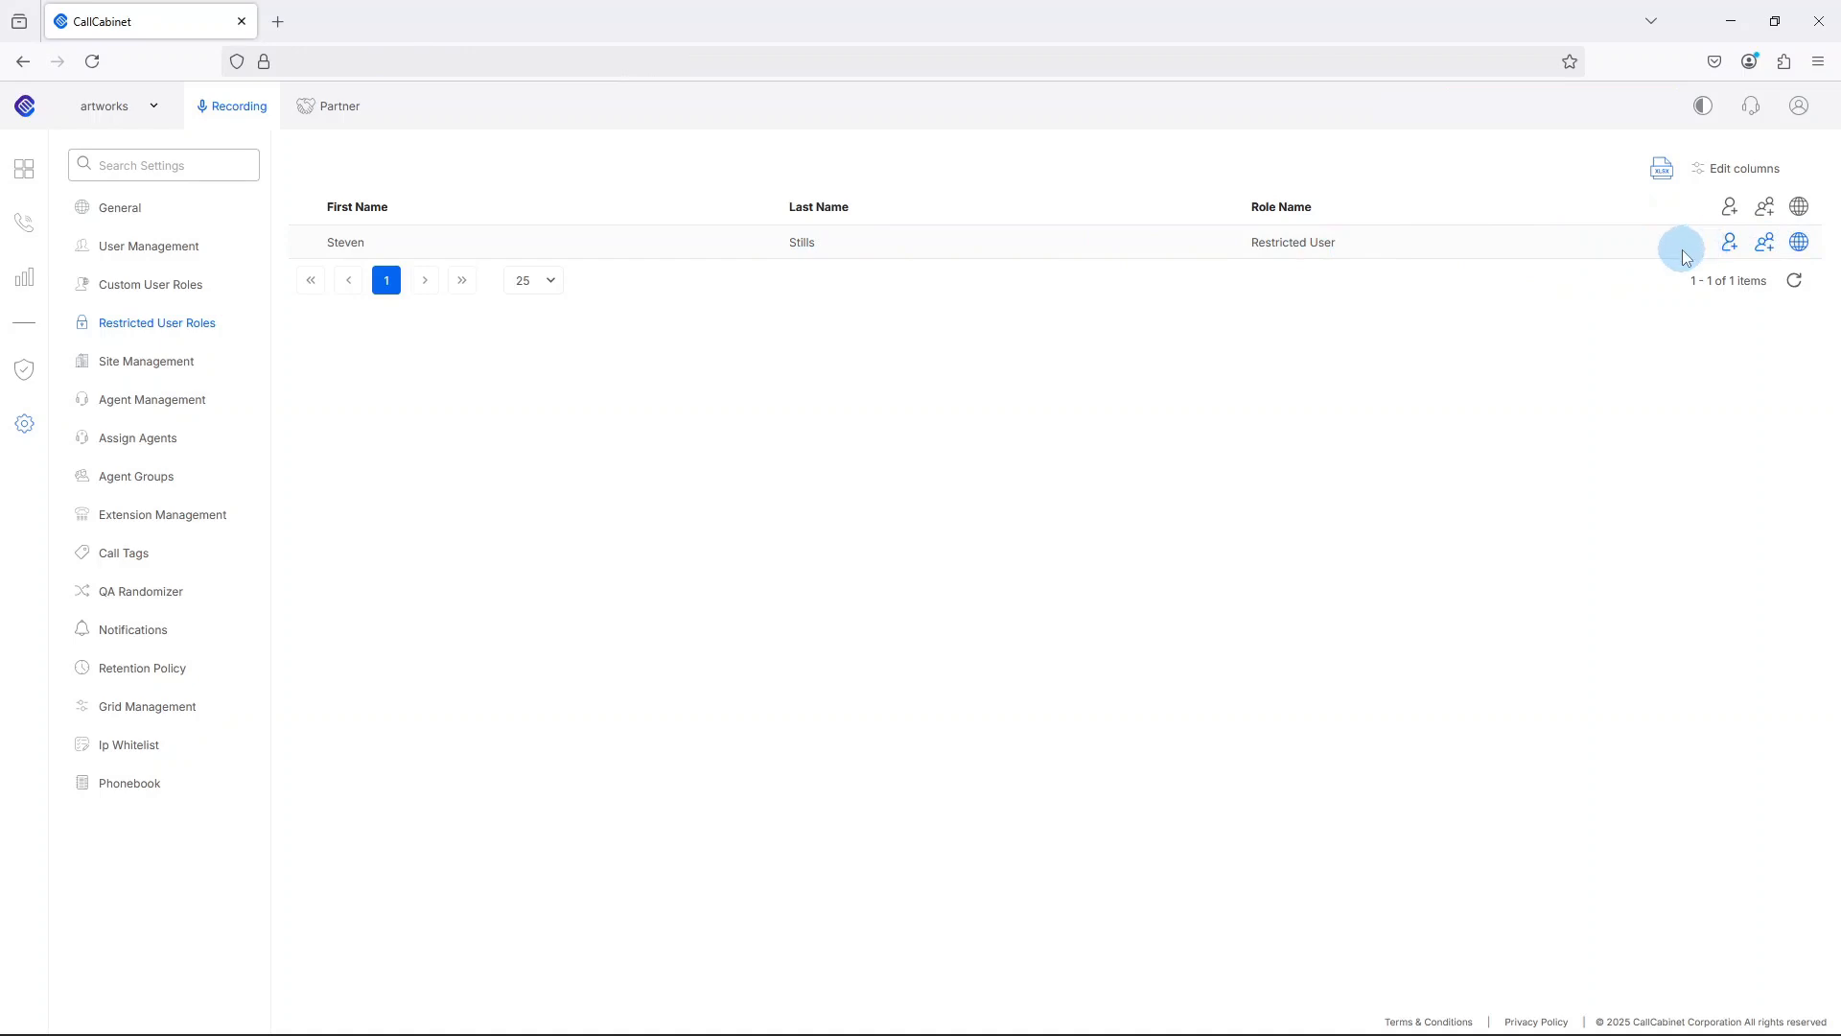
click(1730, 247)
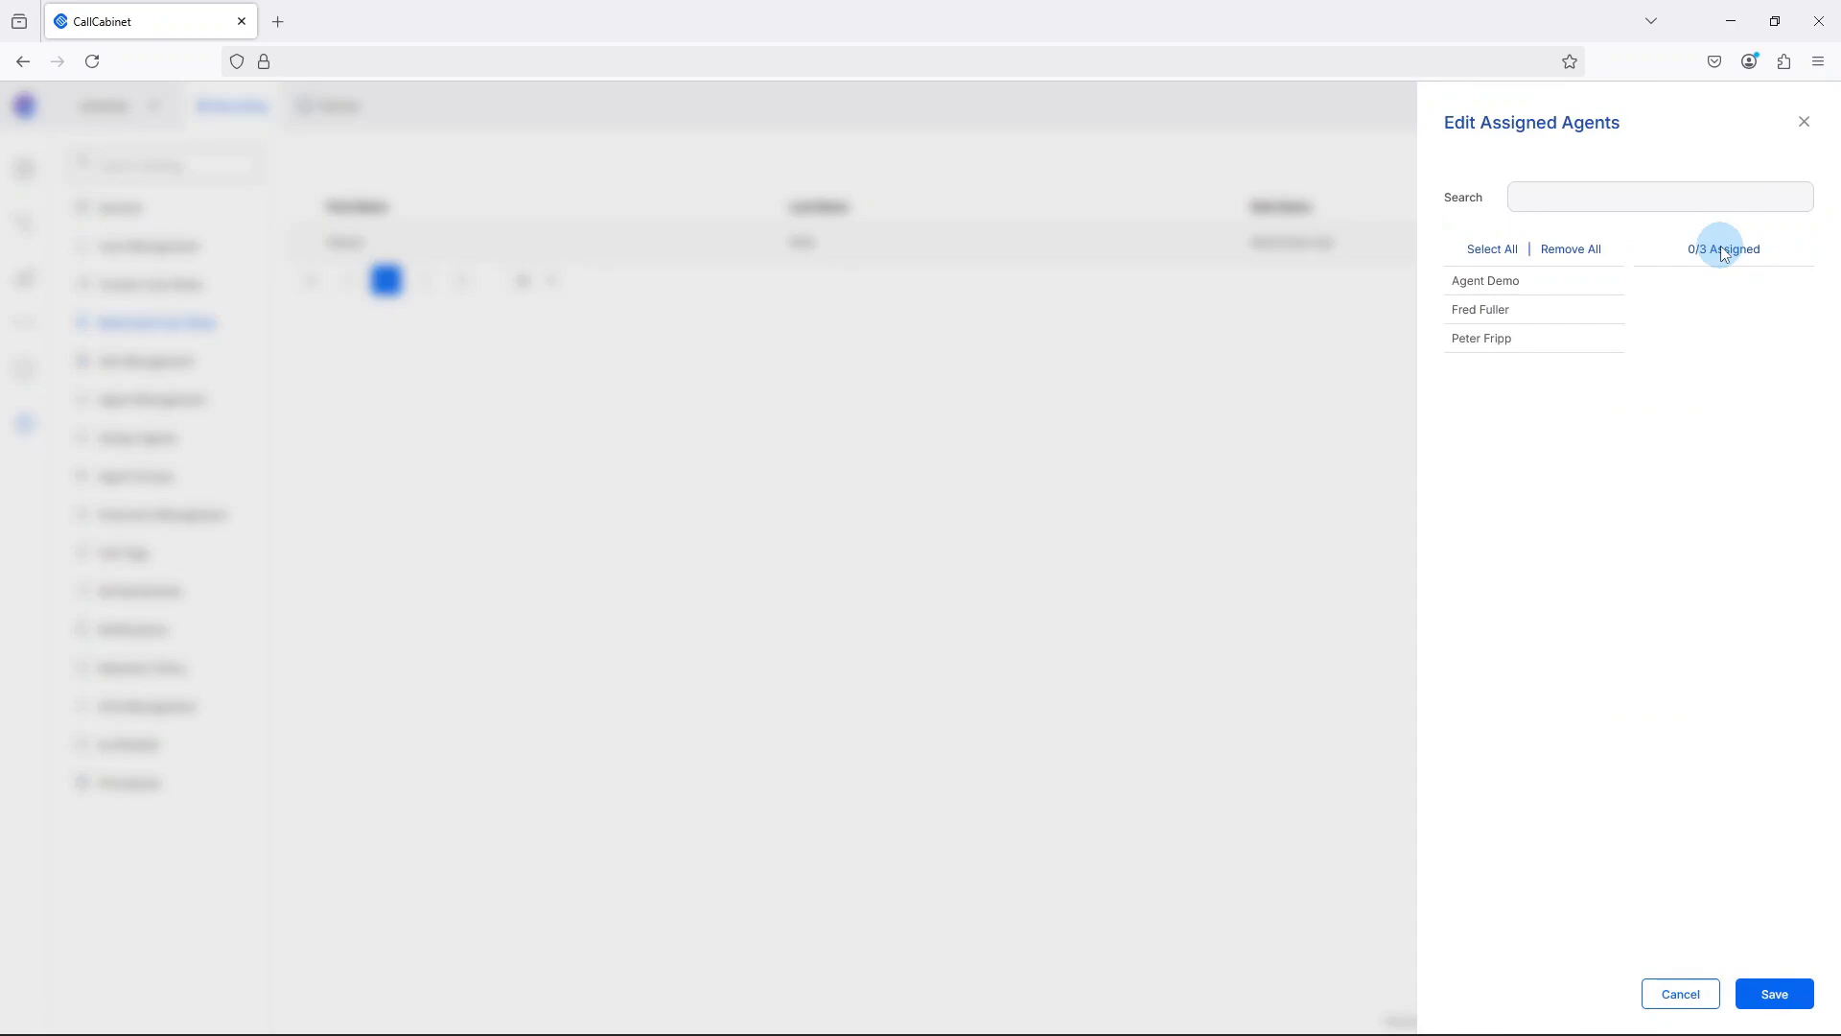
click(1503, 316)
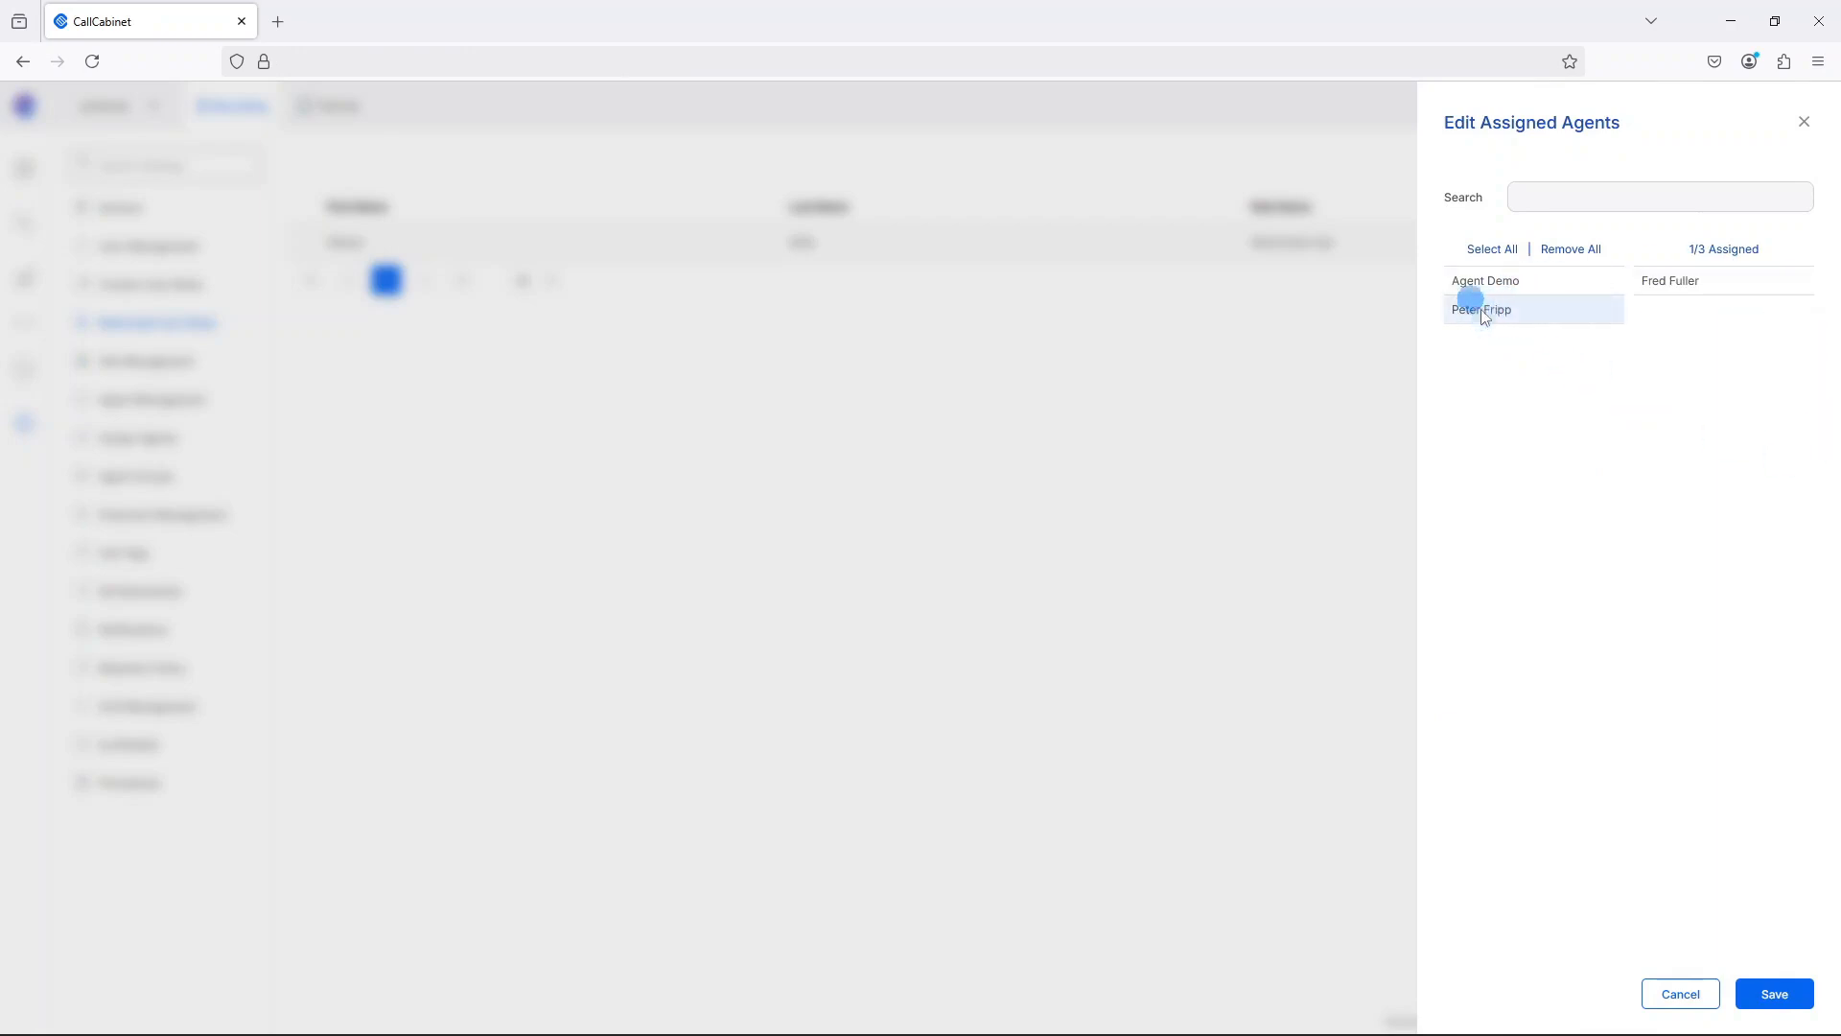
click(1483, 316)
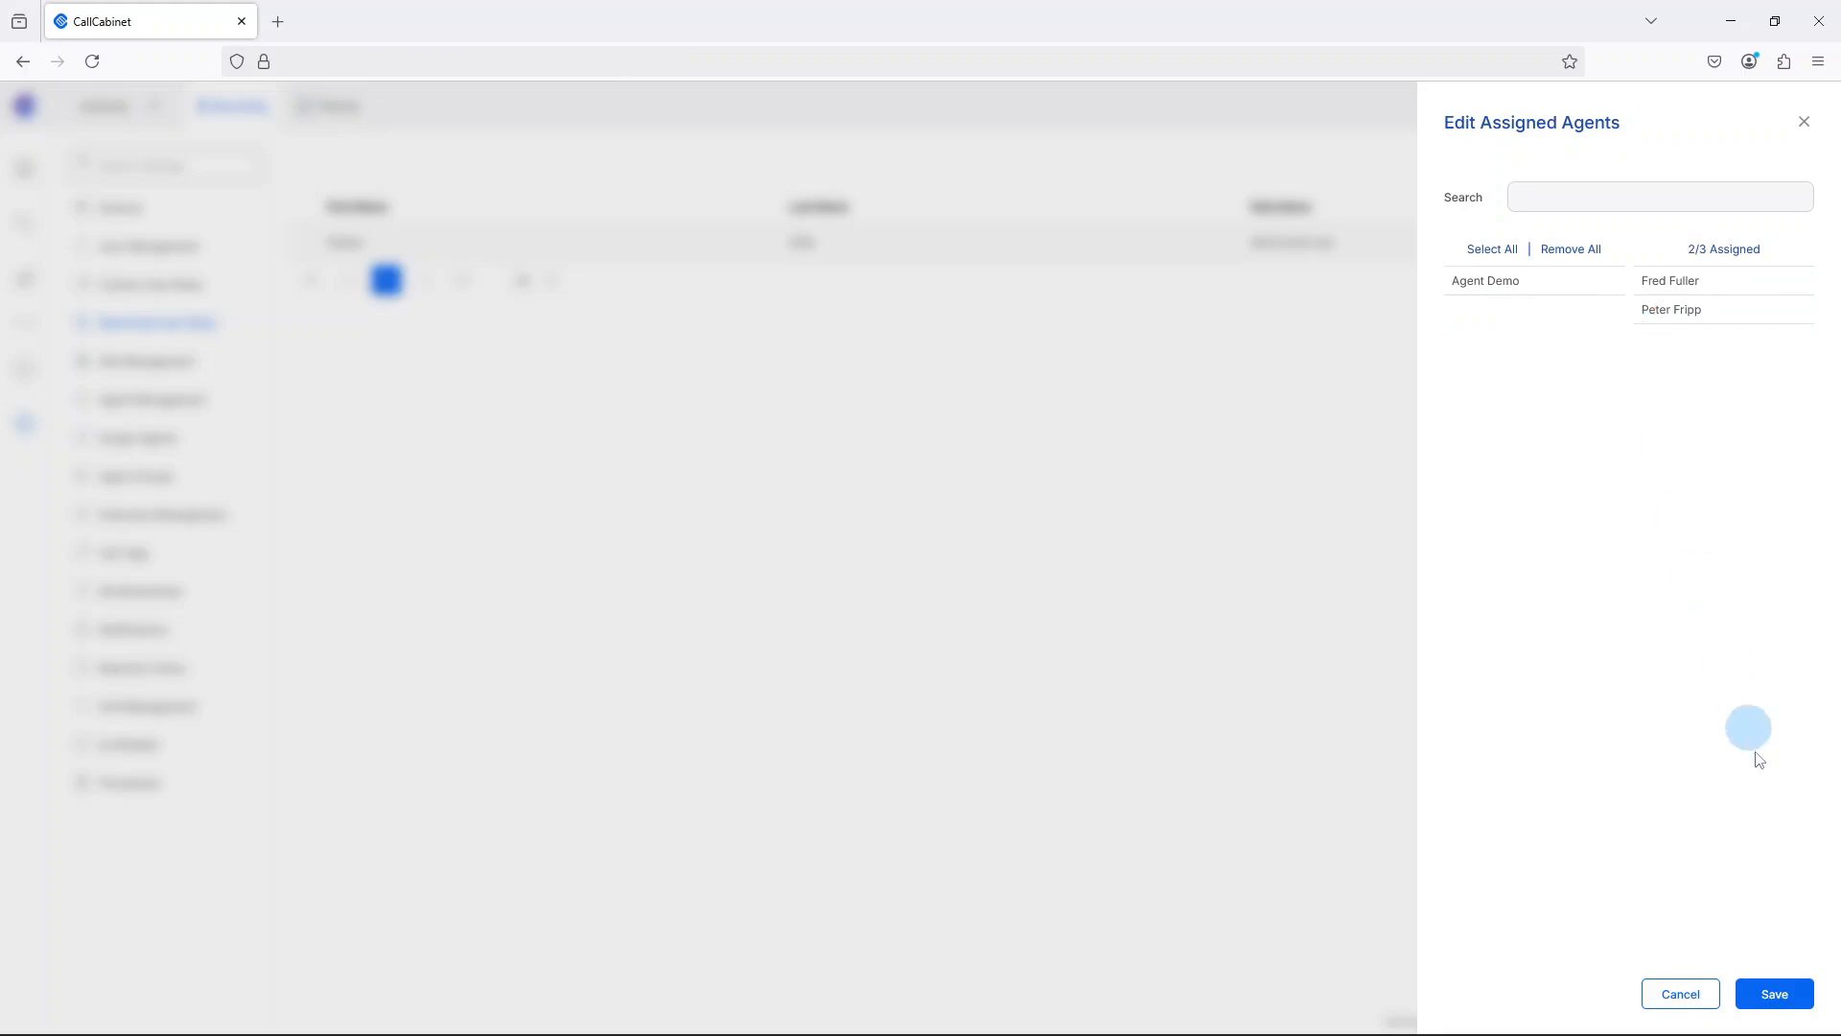
click(1777, 995)
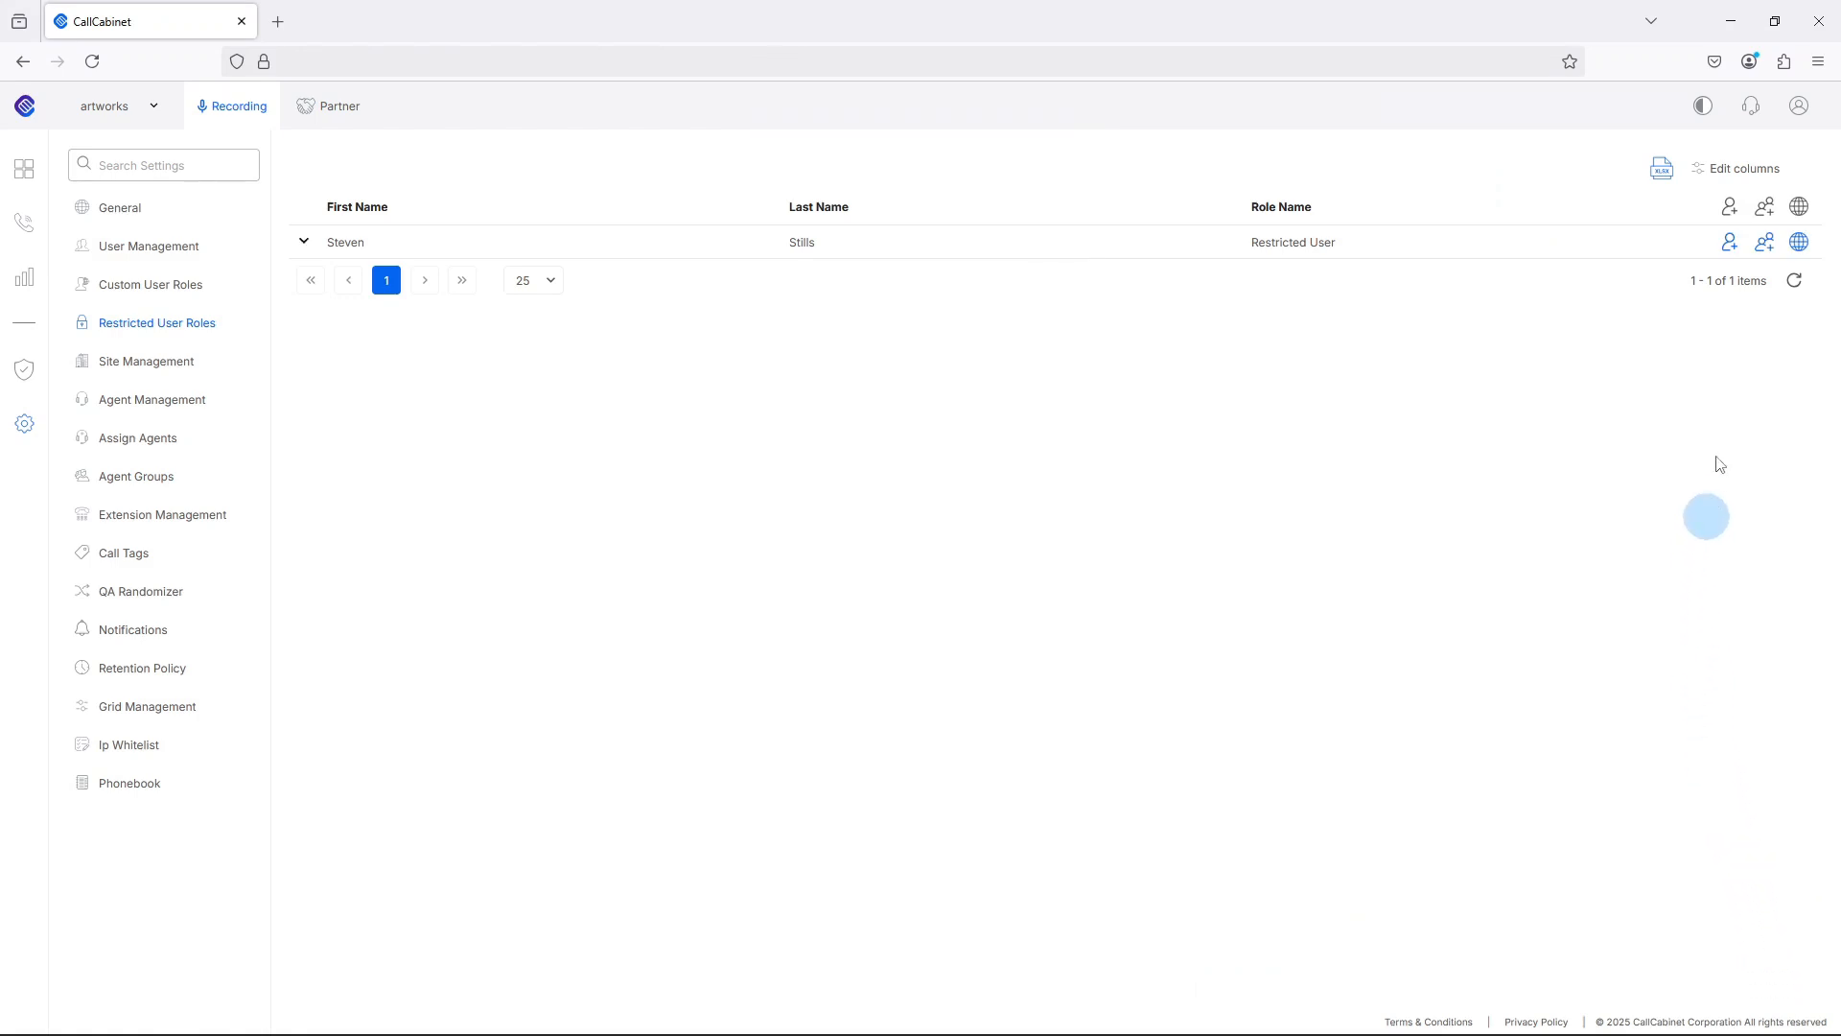
Assign the CCStaff and Sales Group agent groups to the restricted user and save.
click(1766, 243)
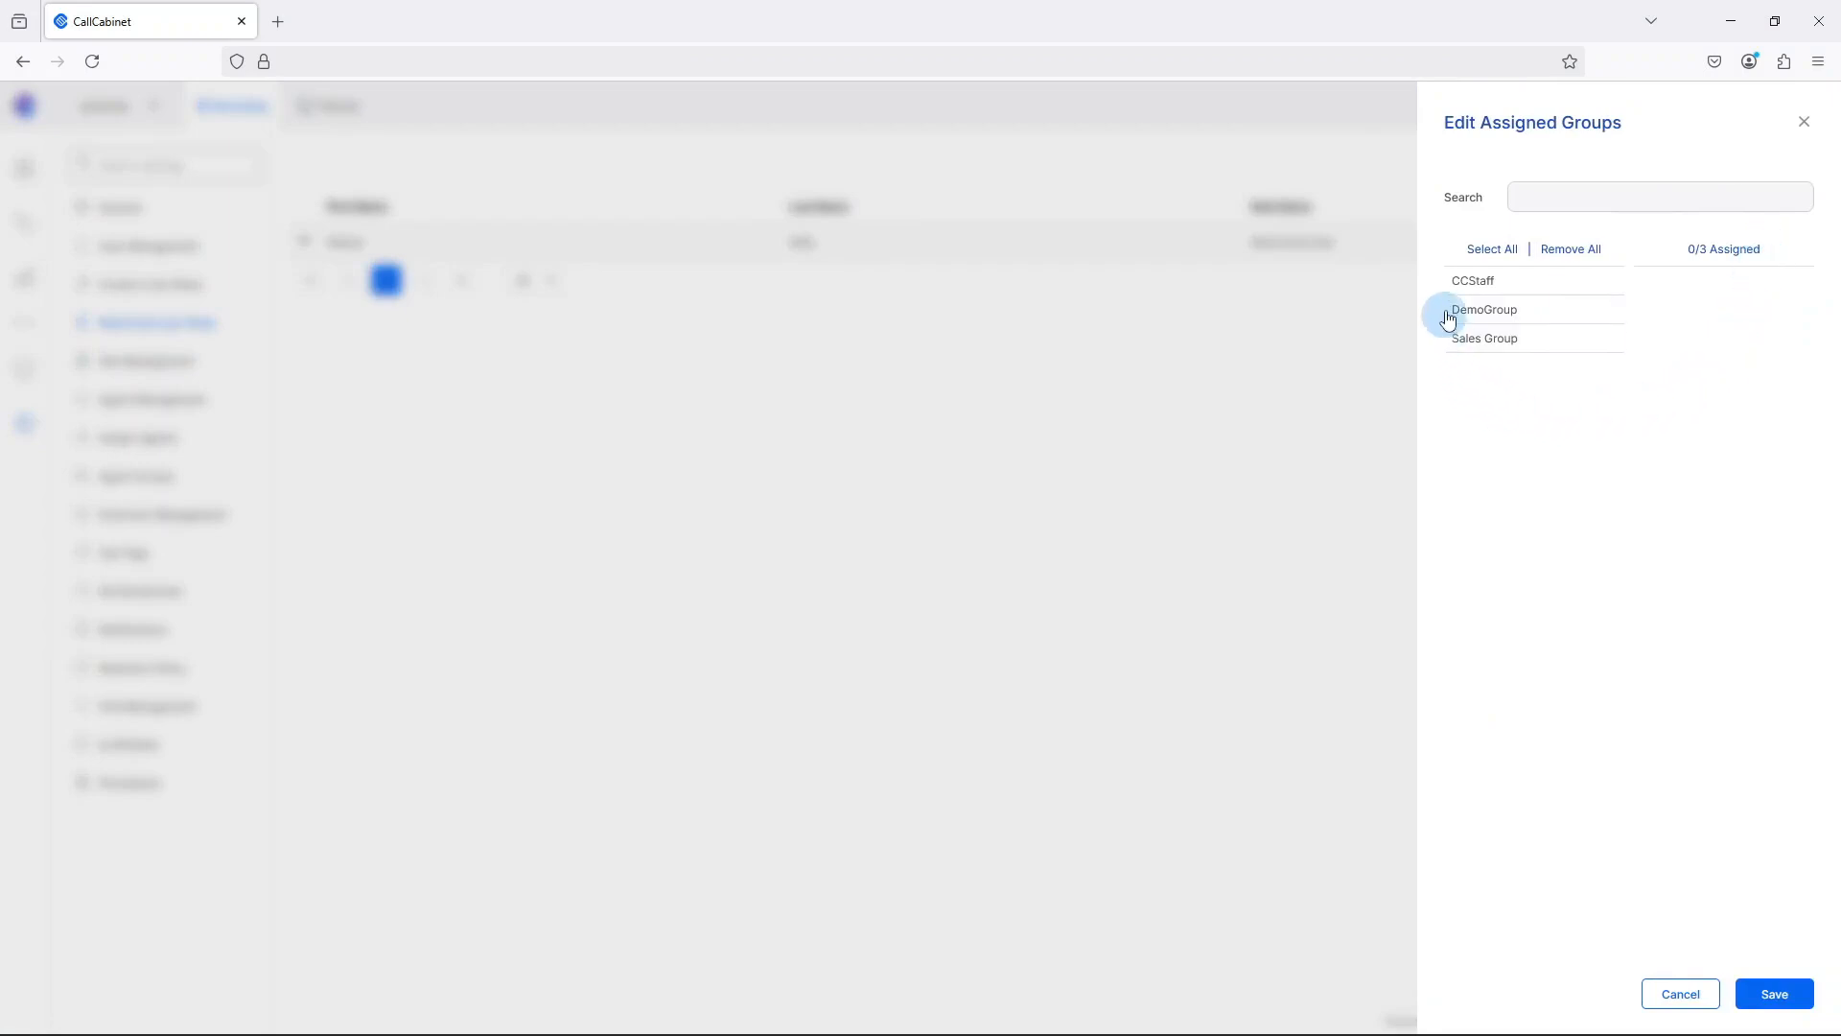
click(1459, 283)
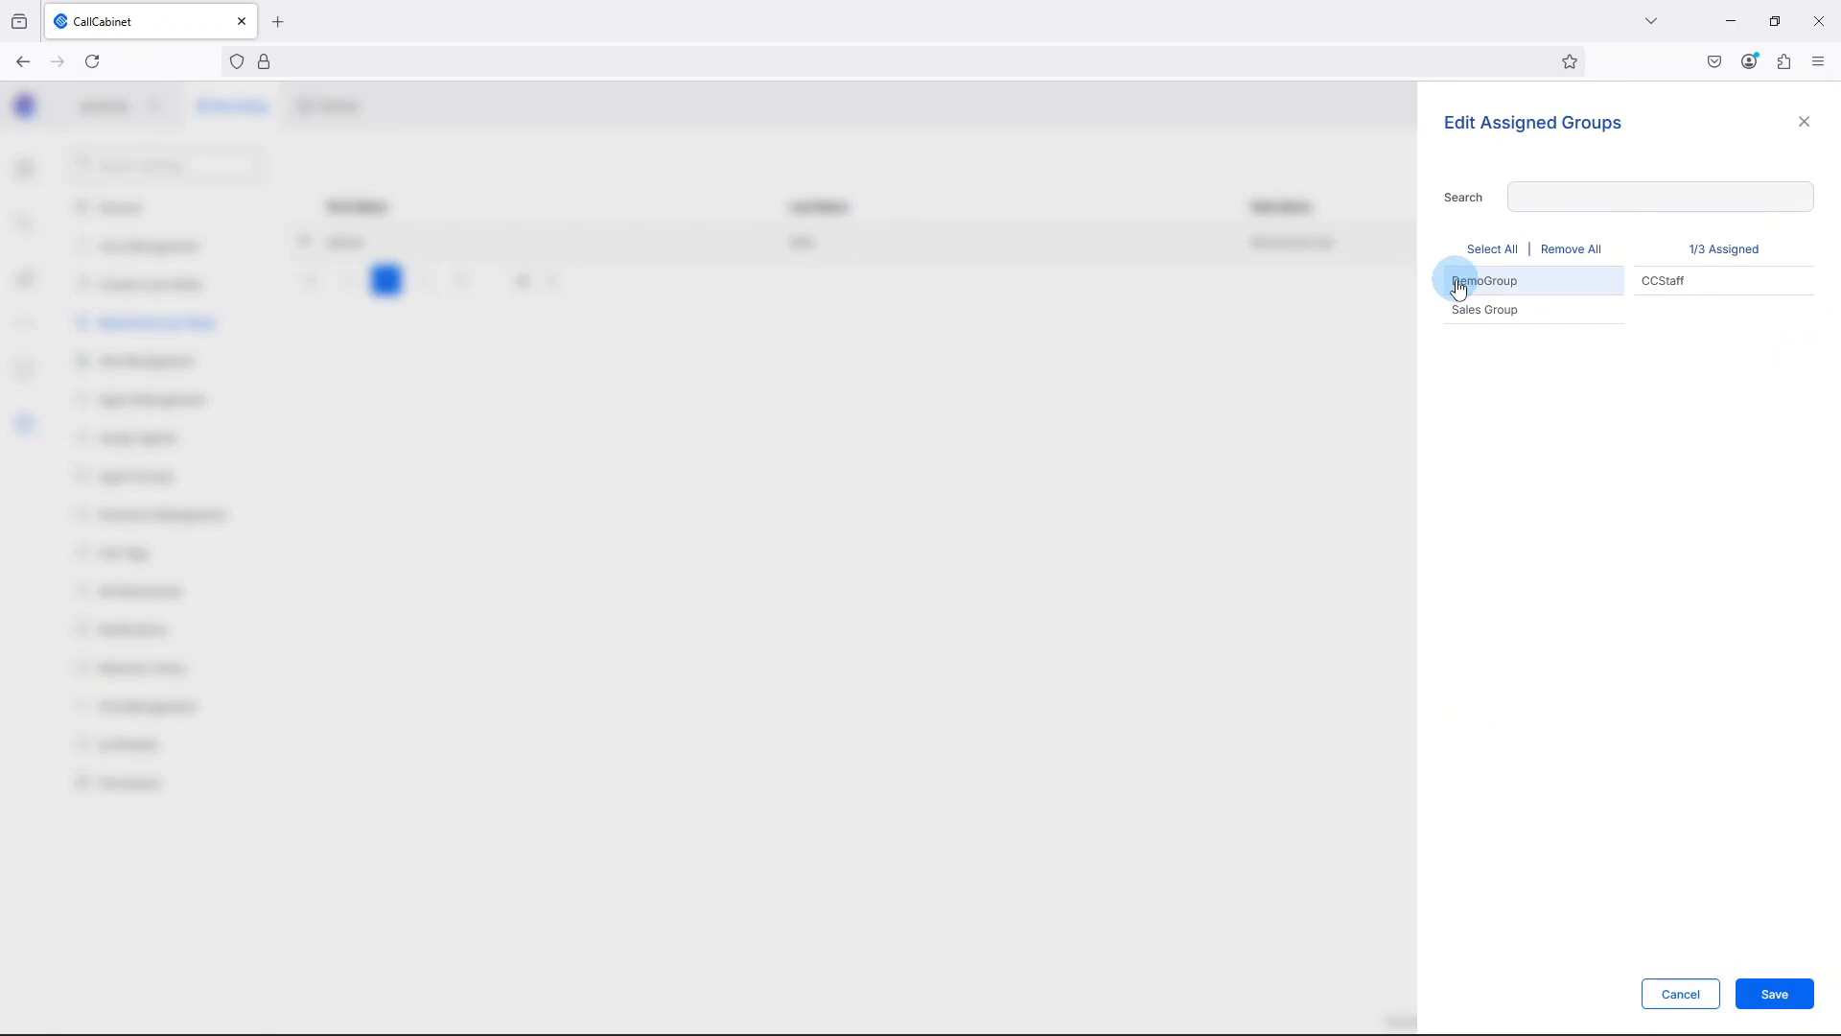
click(1467, 313)
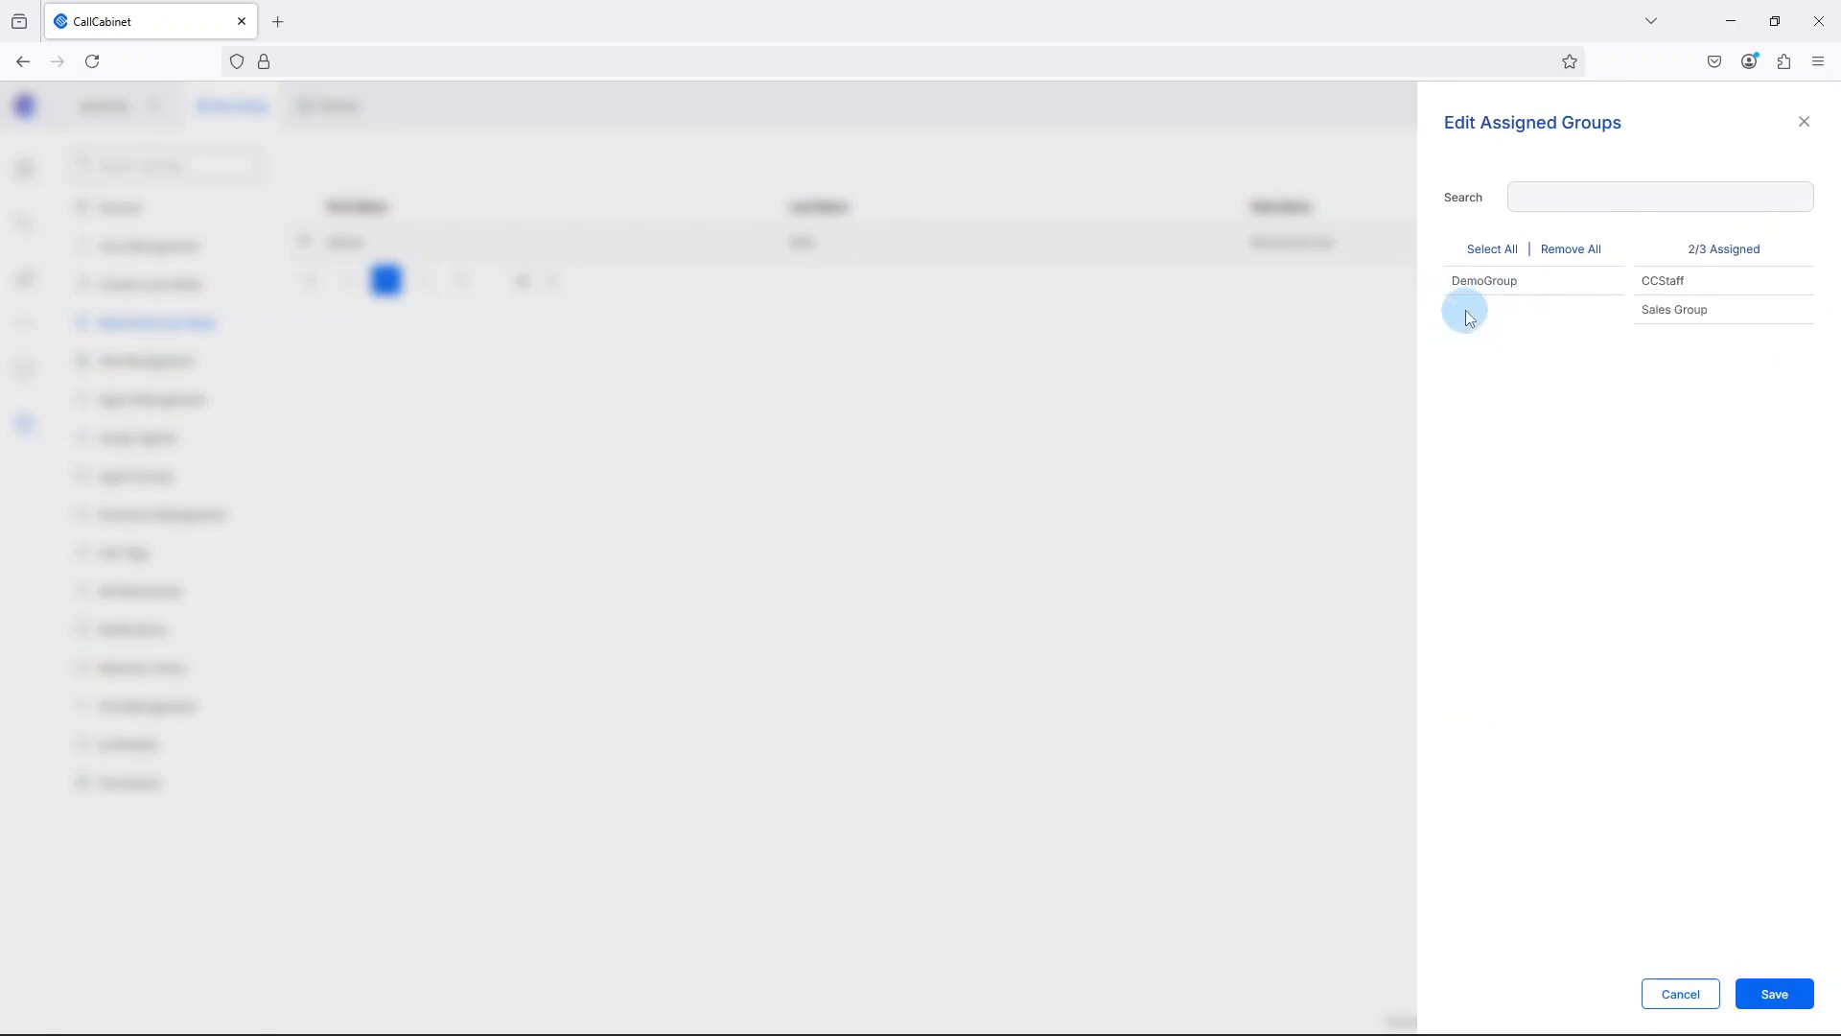
click(1773, 997)
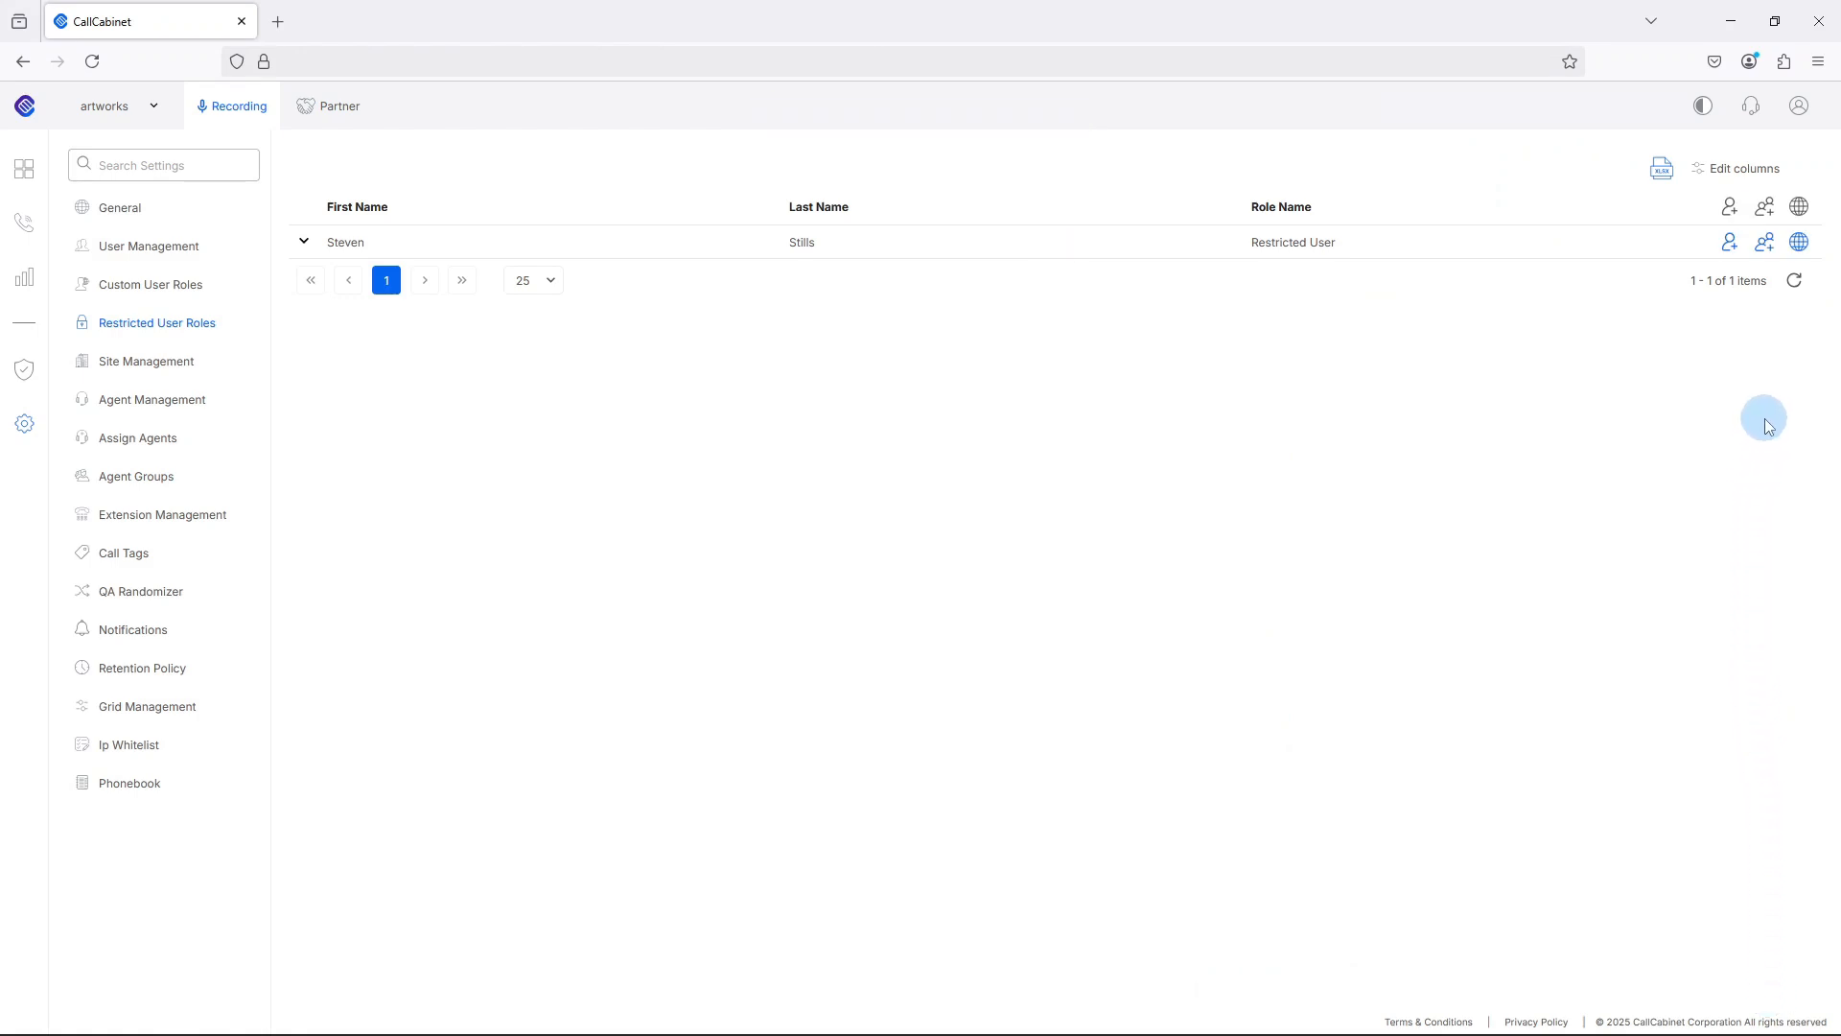
Assign the Johannesburg site to the restricted user and save.
click(1801, 244)
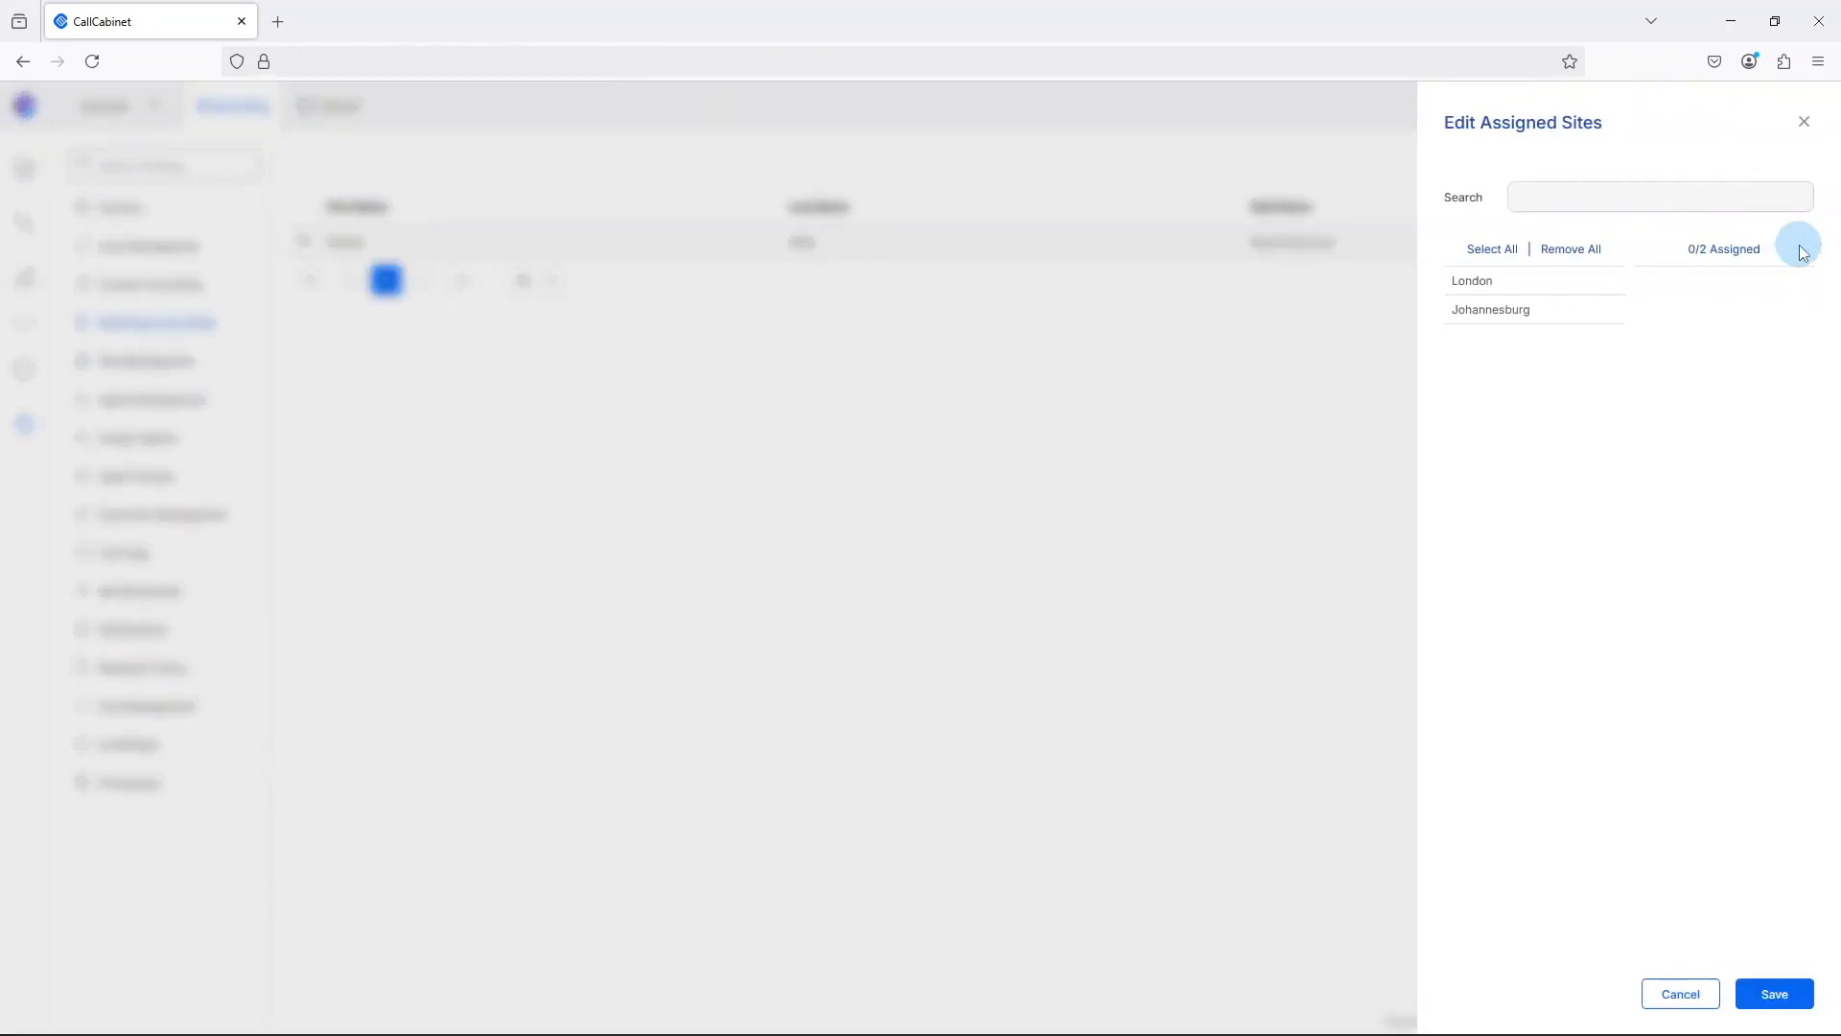
click(1489, 320)
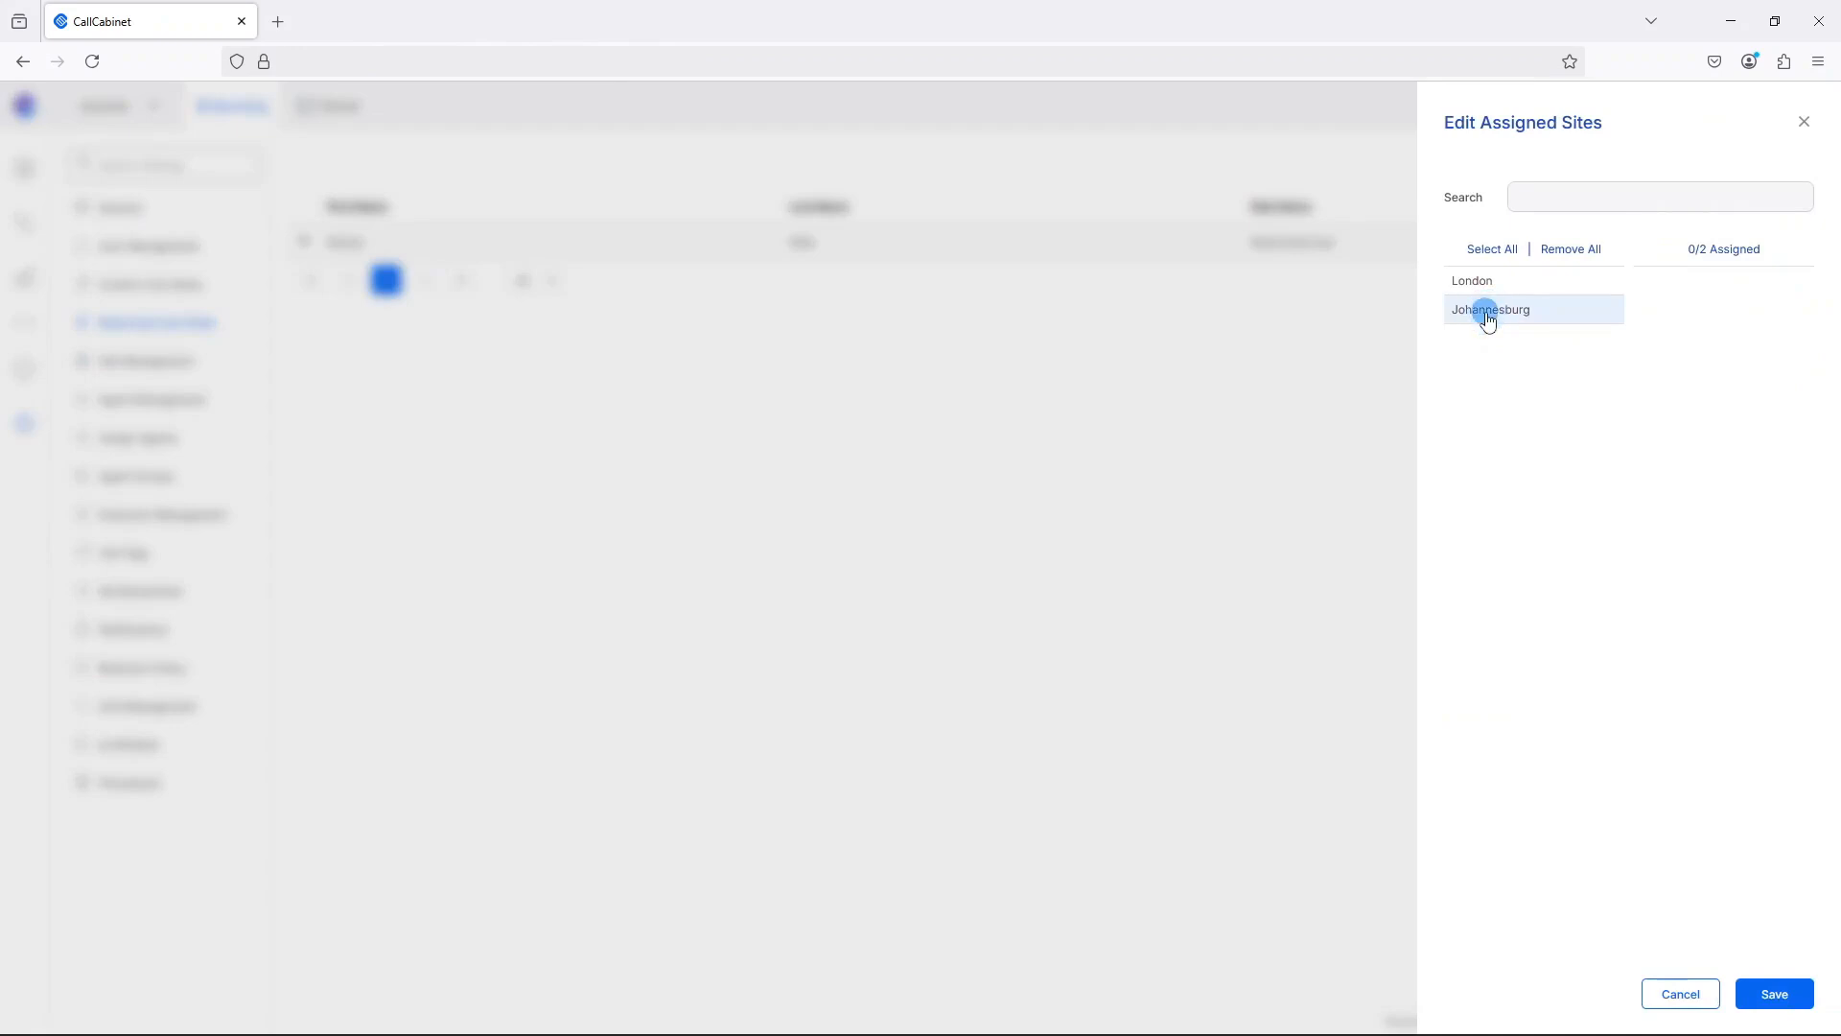
click(1486, 316)
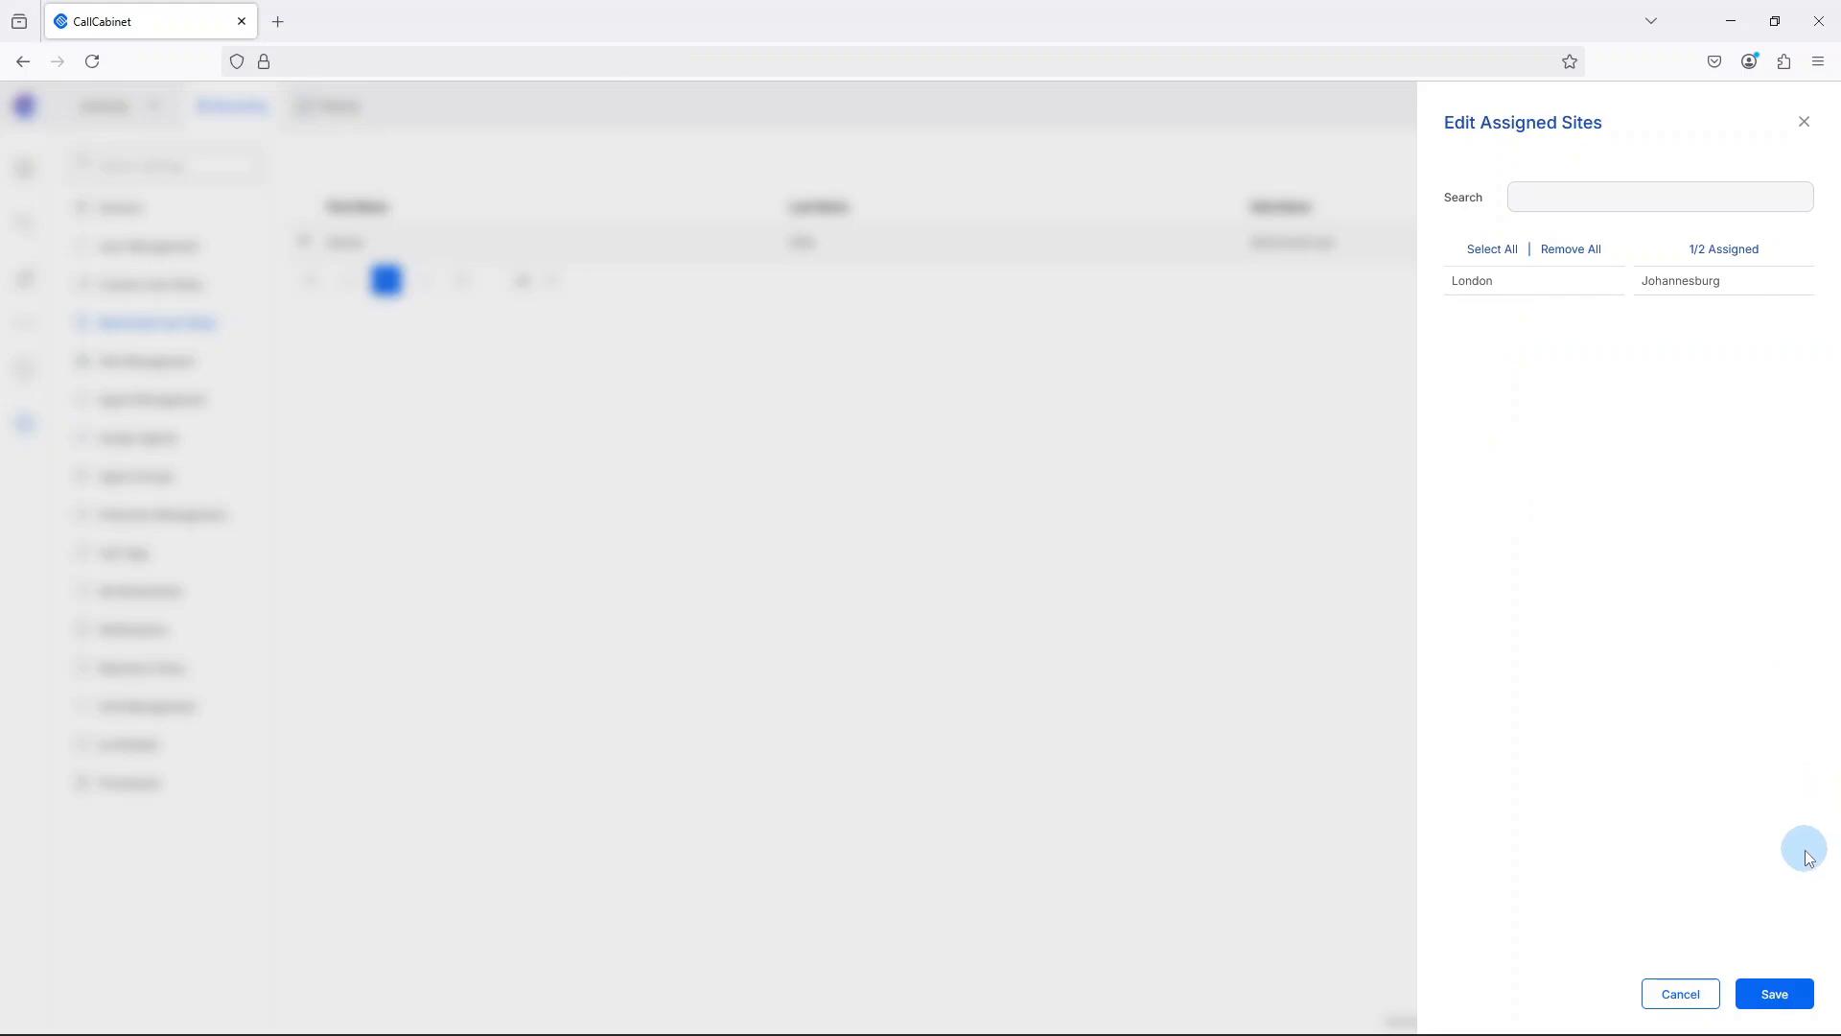
click(1779, 997)
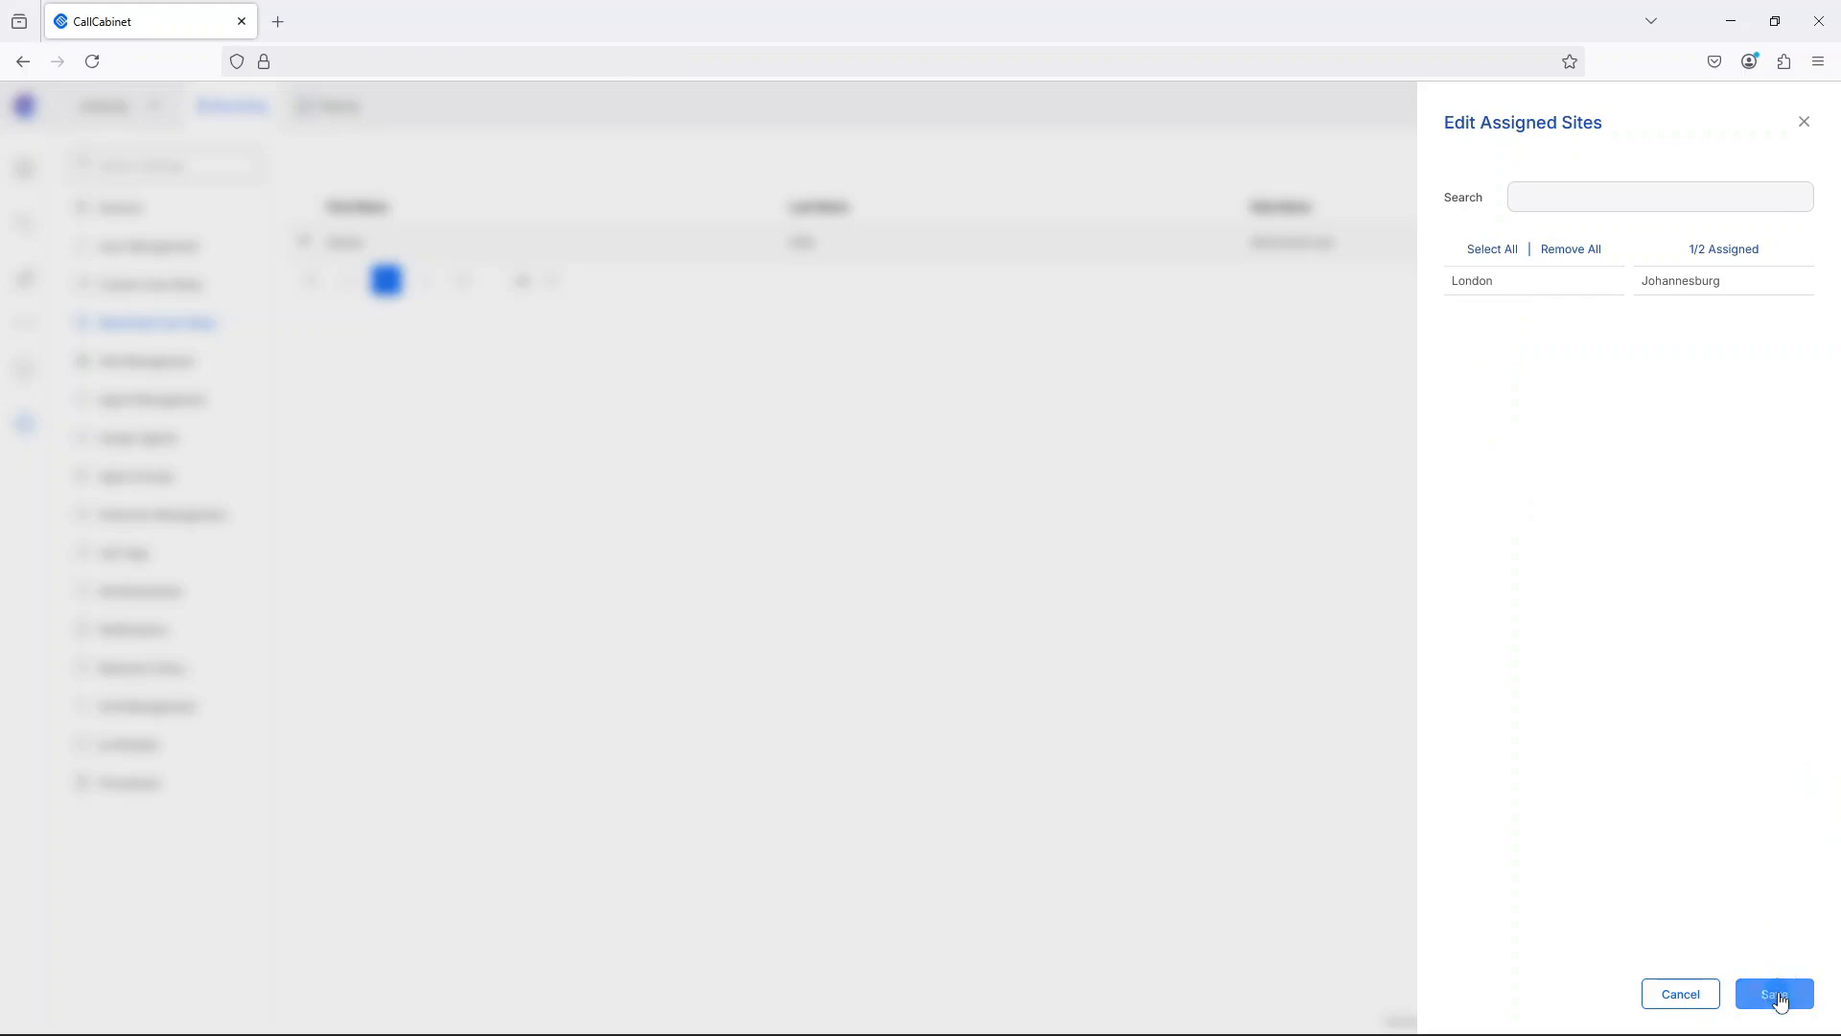